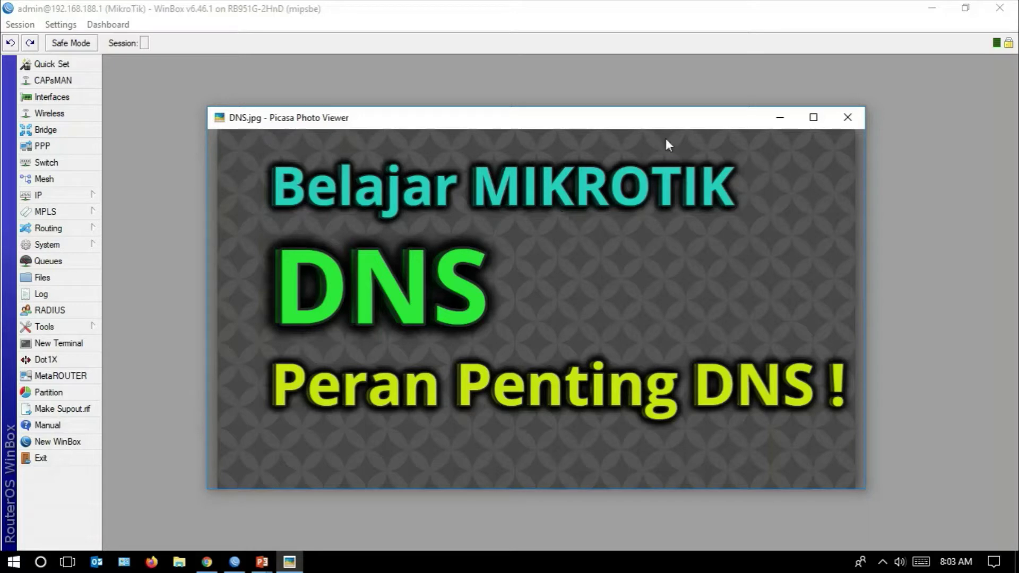
# Step: Minimize the picture viewer, then add 8.8.4.4 as a second server in the router's DNS settings and save them
pyautogui.click(780, 118)
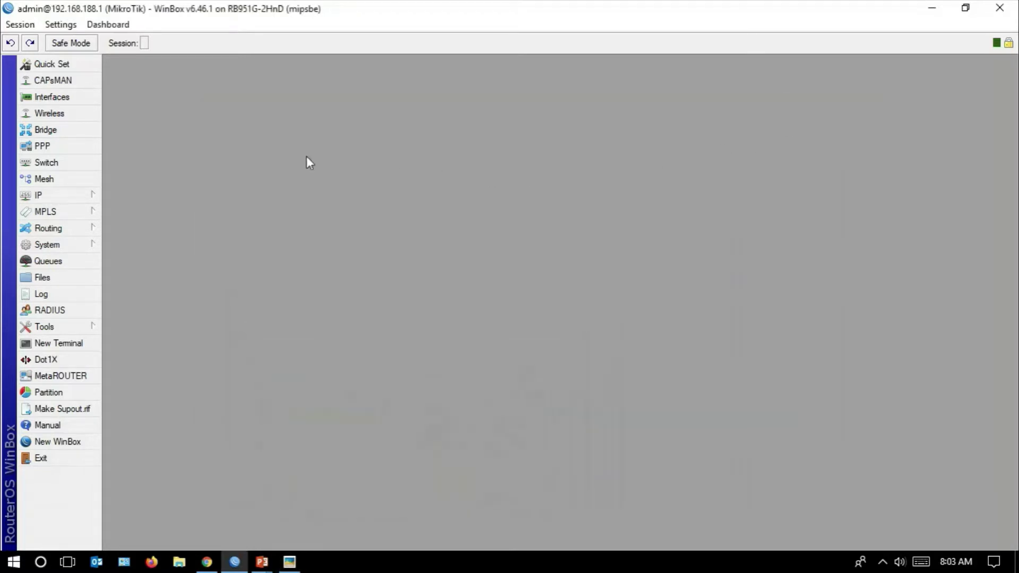
pyautogui.click(77, 199)
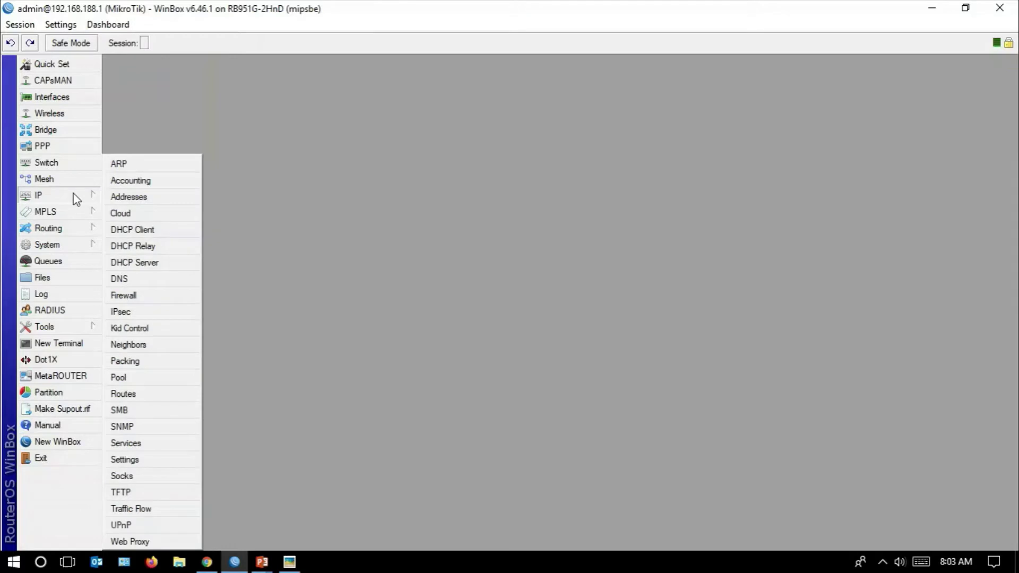
pyautogui.click(154, 278)
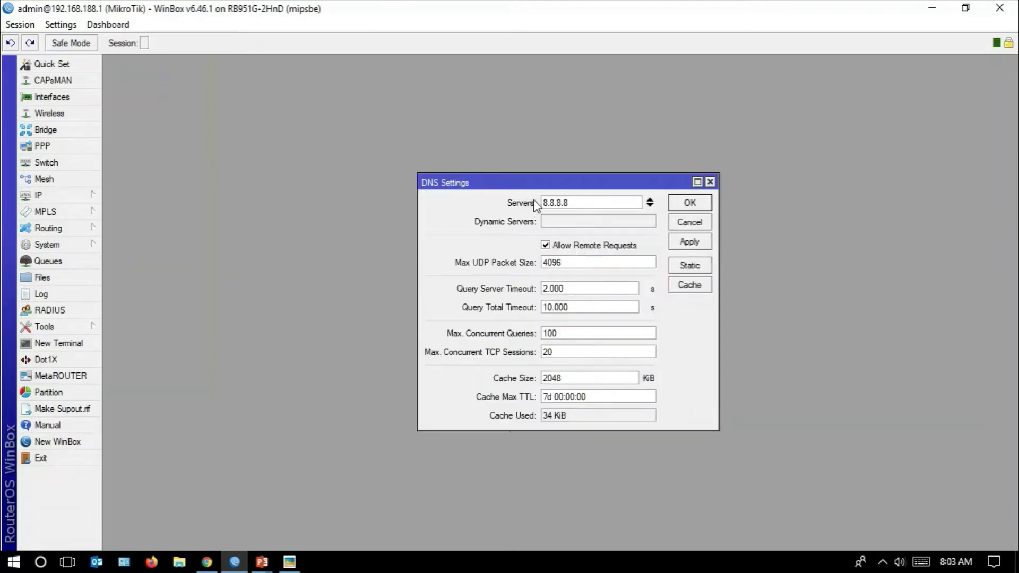
pyautogui.moveTo(537, 179); pyautogui.dragTo(478, 143)
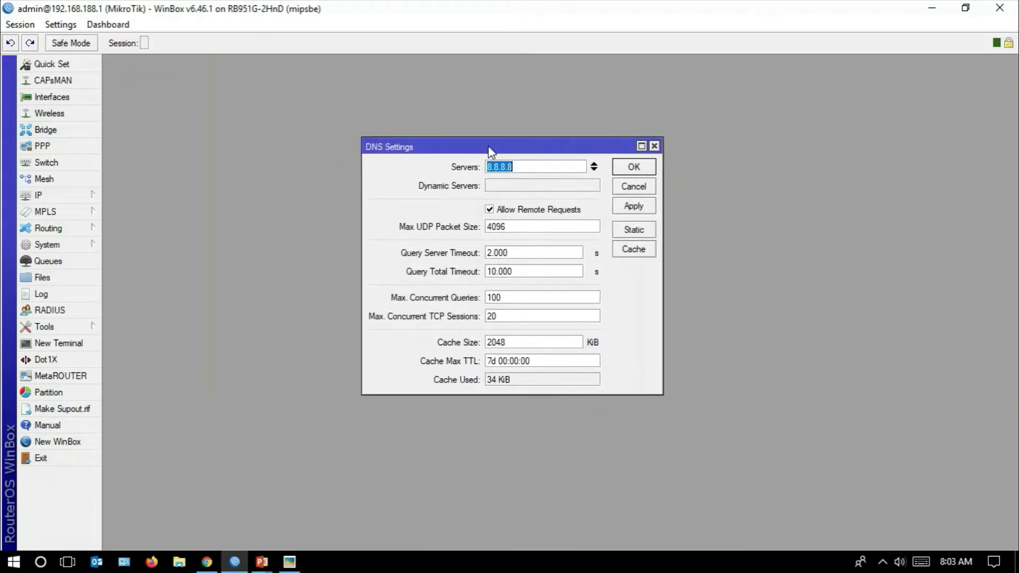
pyautogui.click(527, 167)
pyautogui.click(594, 169)
pyautogui.write('8')
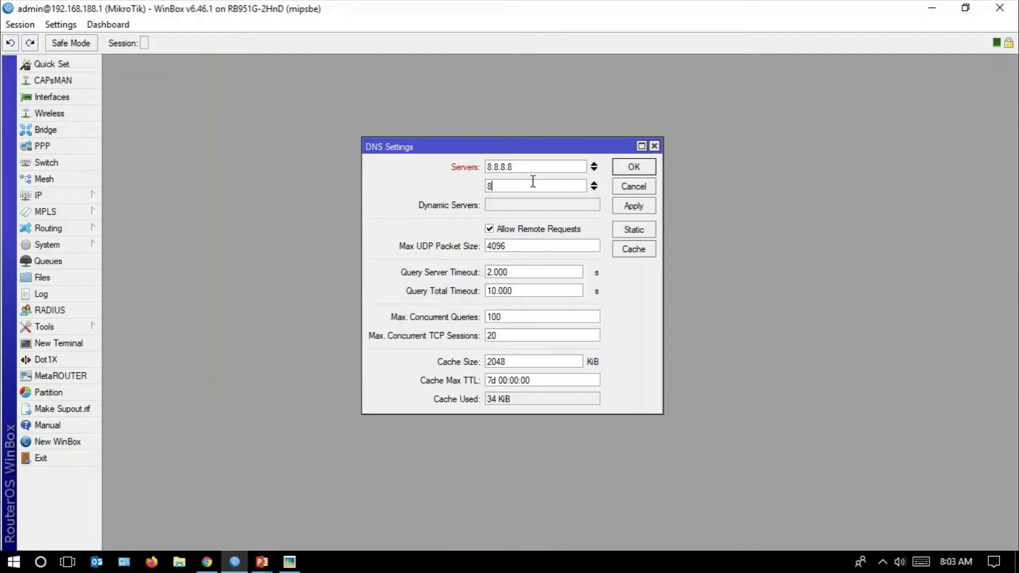
pyautogui.write('.8.4.4')
pyautogui.moveTo(370, 152); pyautogui.dragTo(217, 123)
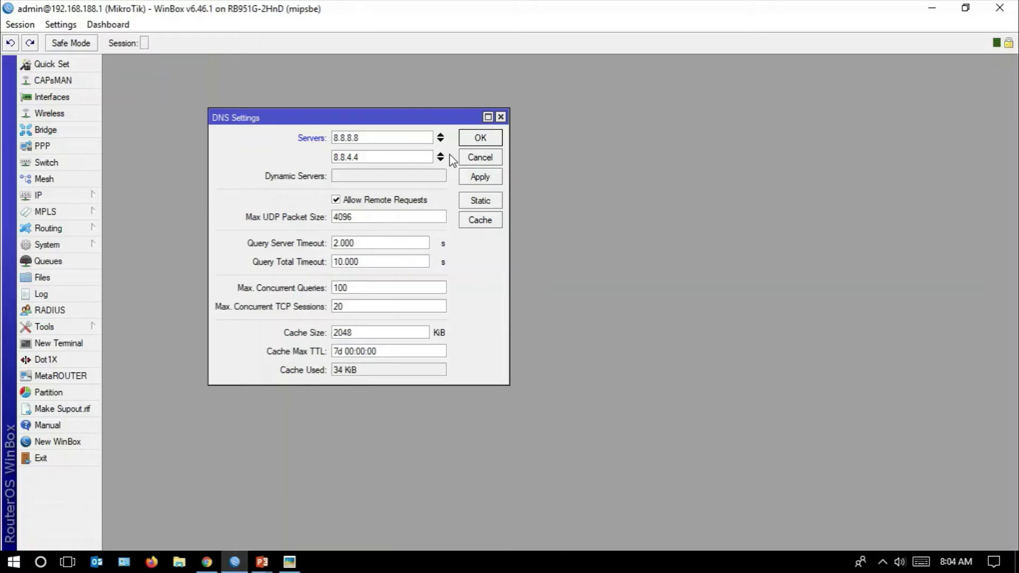
pyautogui.click(481, 137)
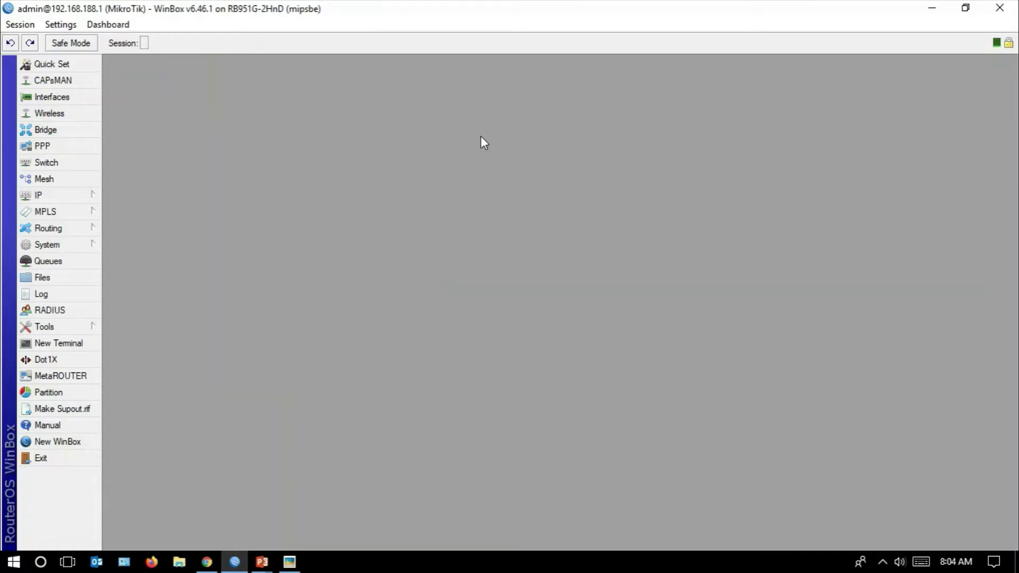
# Step: Ping 8.8.8.8 from a new router terminal and stop the test after a few replies
pyautogui.click(83, 345)
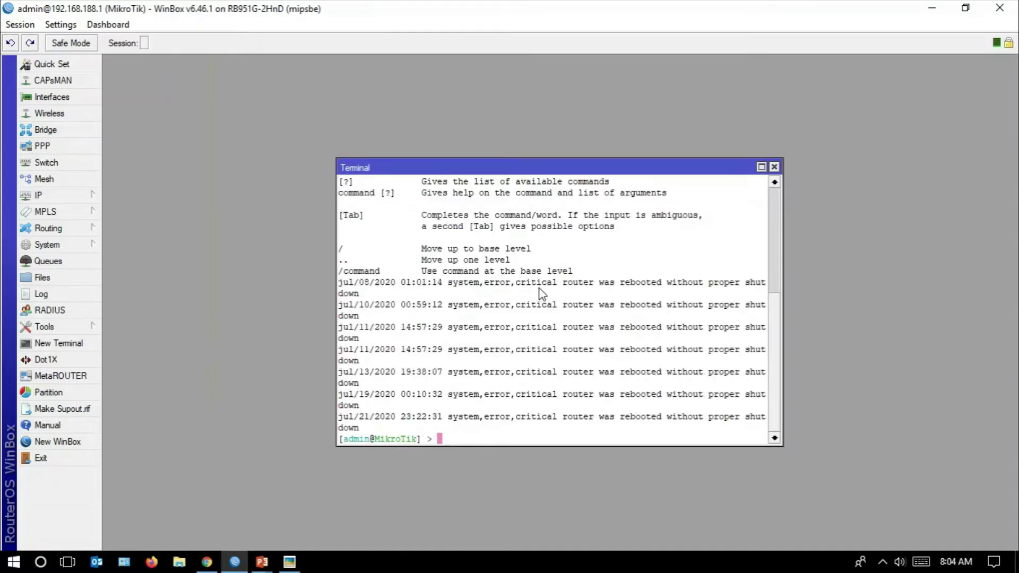
pyautogui.write('ping 8.8.8.8')
pyautogui.press('Return')
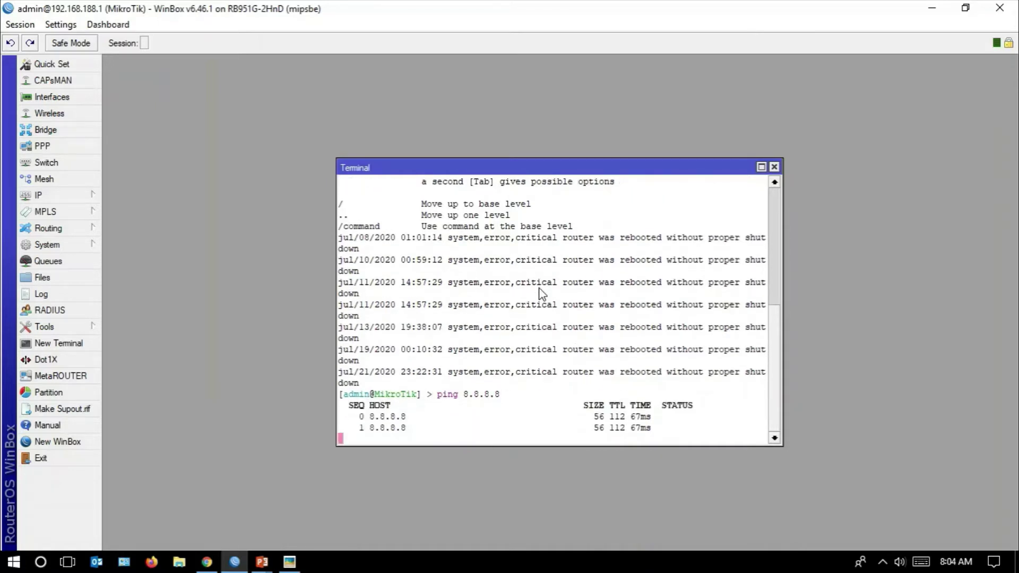
pyautogui.hotkey('ctrl', 'c')
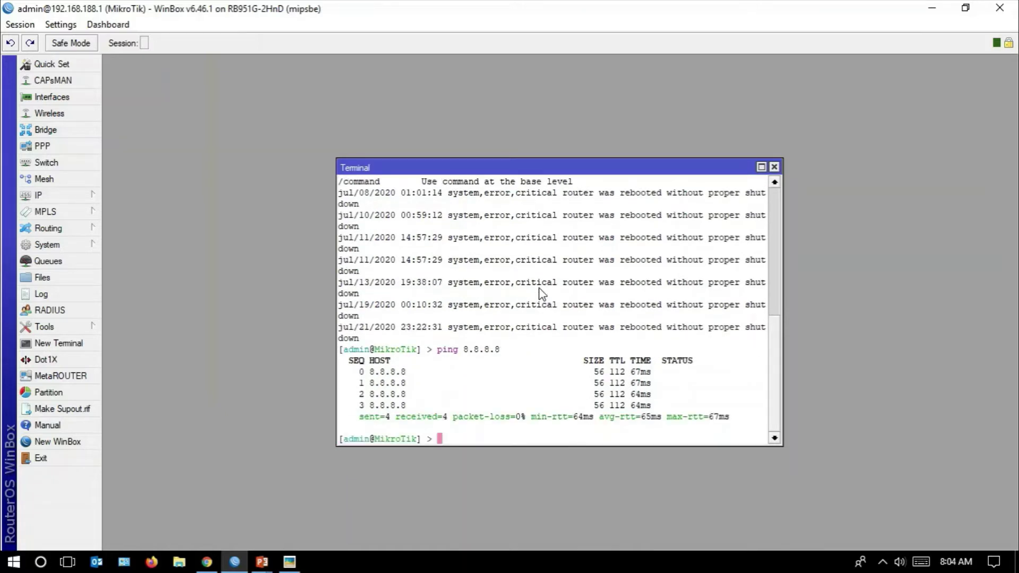
pyautogui.moveTo(559, 168); pyautogui.dragTo(606, 80)
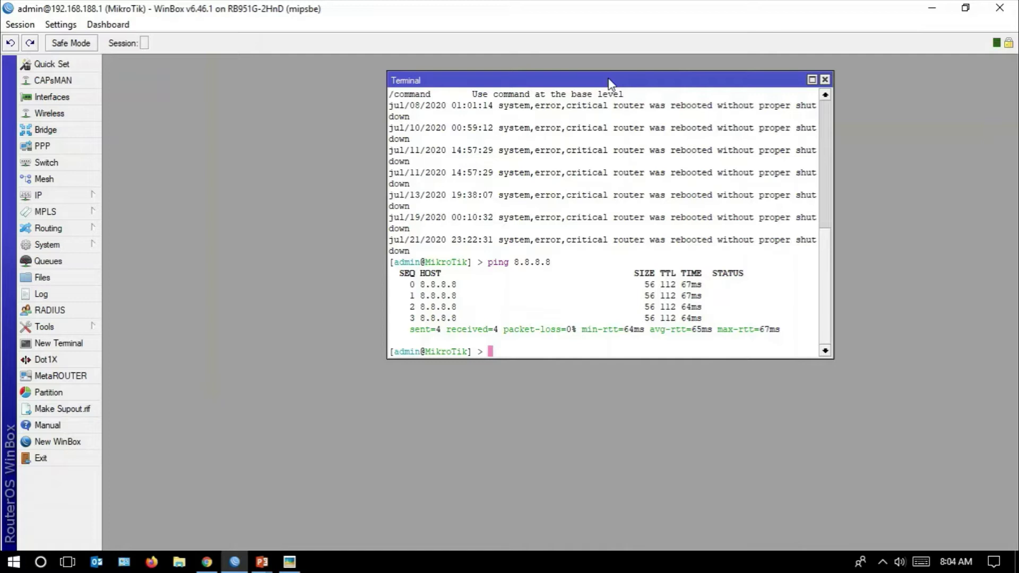
pyautogui.write('ping www.detik.c')
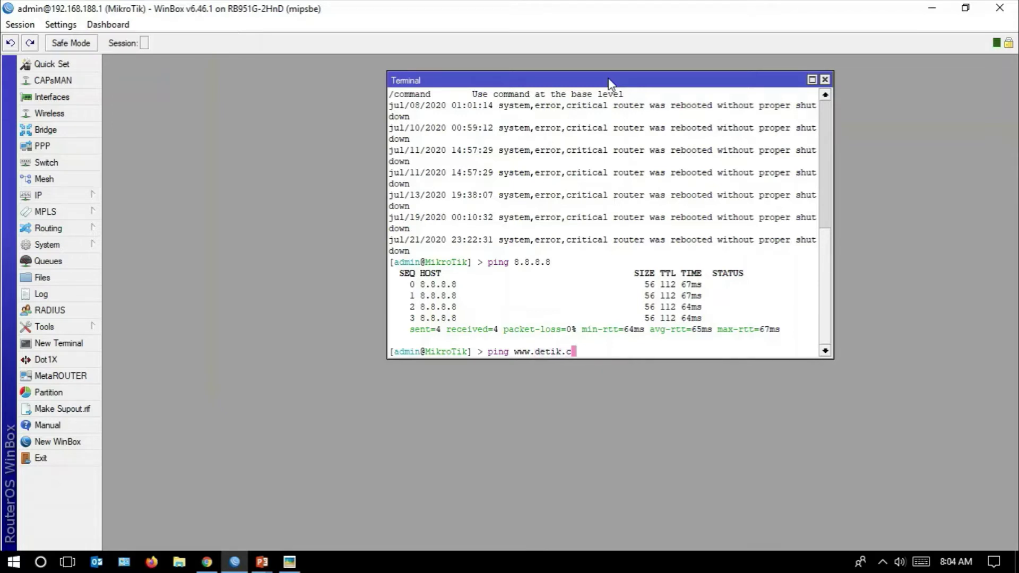
pyautogui.write('om')
pyautogui.press('Return')
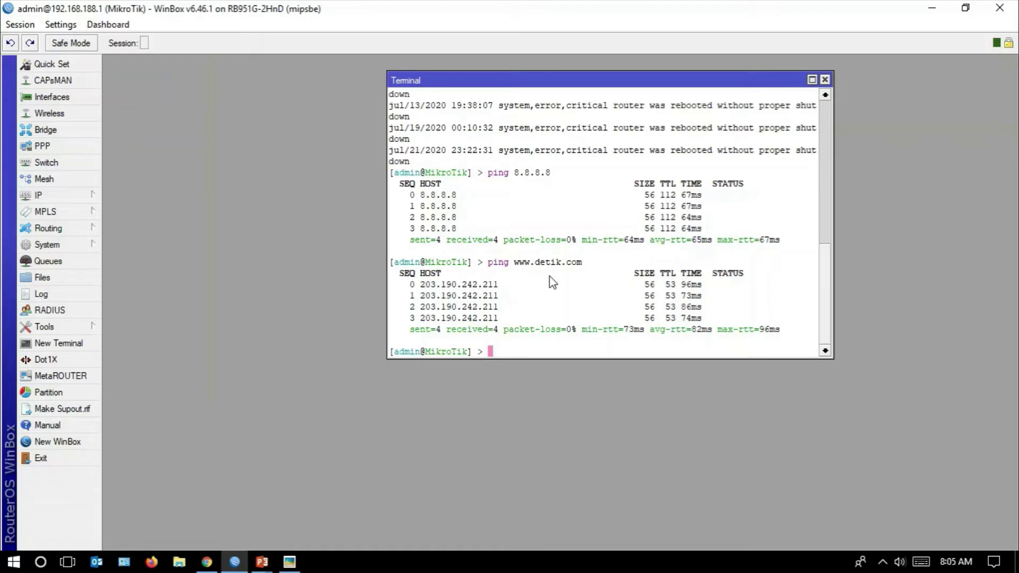
# Step: Remove both DNS servers, disable Allow Remote Requests, and save the router's DNS settings
pyautogui.click(83, 201)
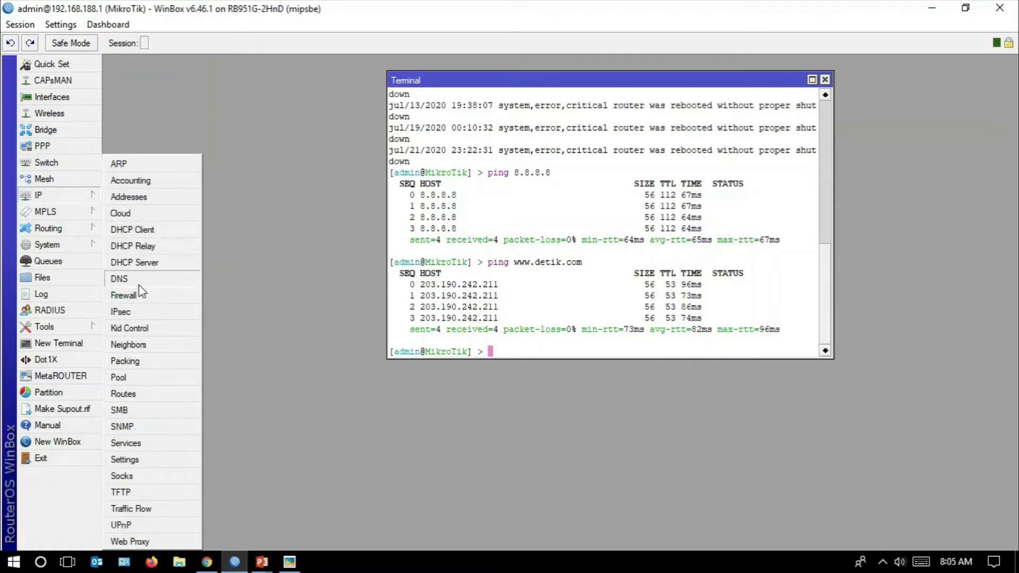
pyautogui.click(121, 279)
pyautogui.moveTo(293, 118); pyautogui.dragTo(201, 101)
pyautogui.click(346, 135)
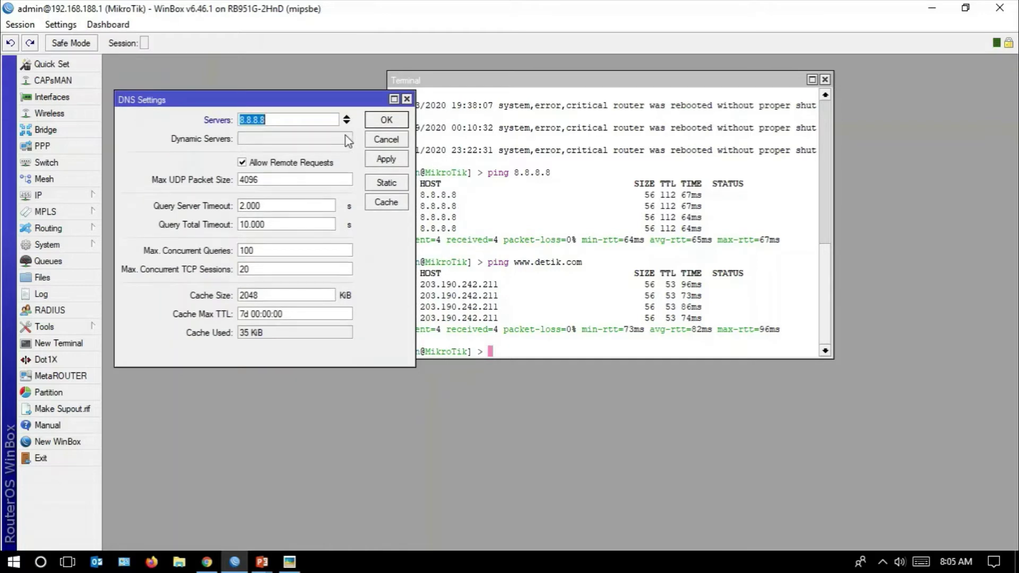
pyautogui.click(346, 116)
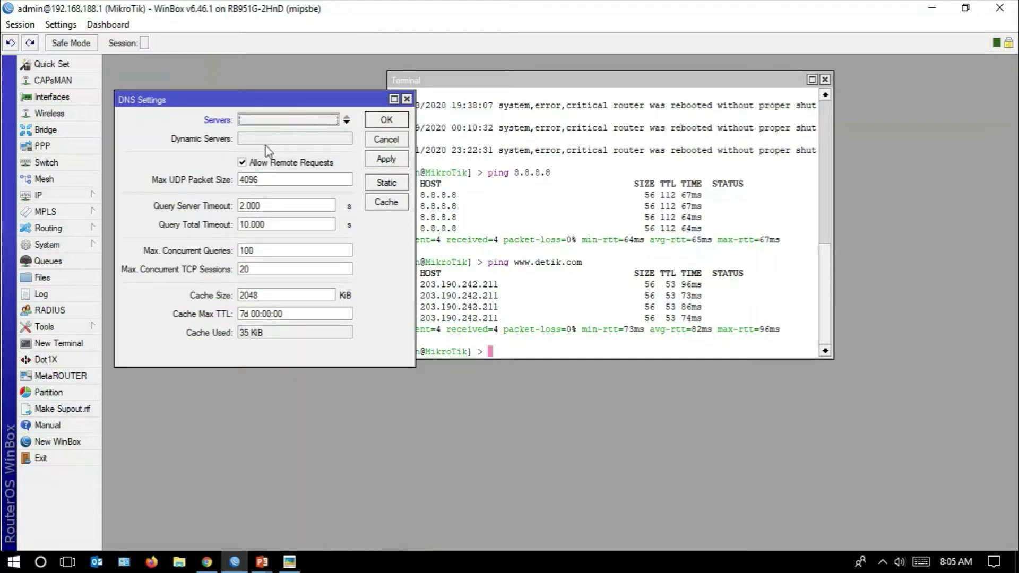
pyautogui.click(243, 162)
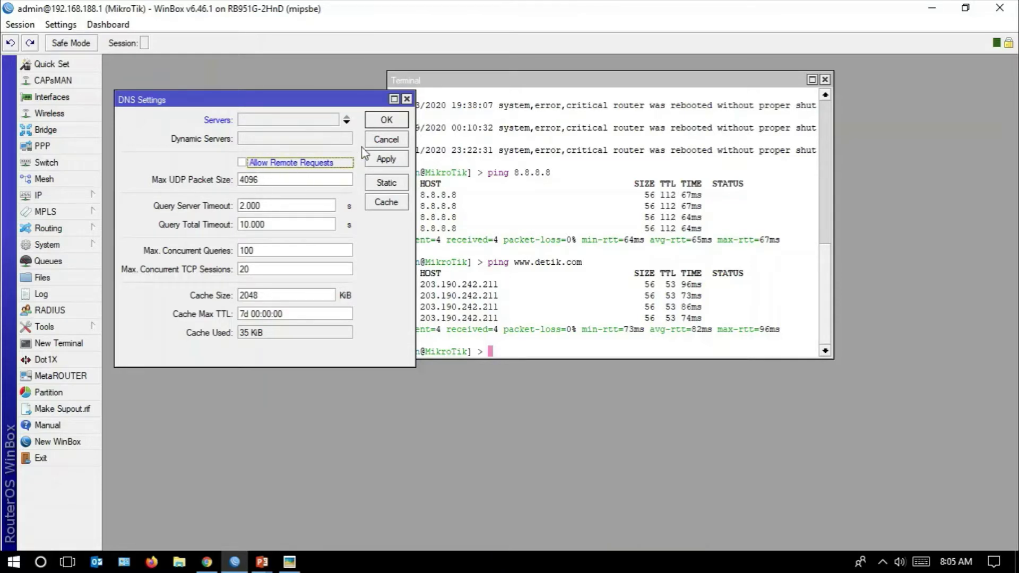
pyautogui.click(382, 162)
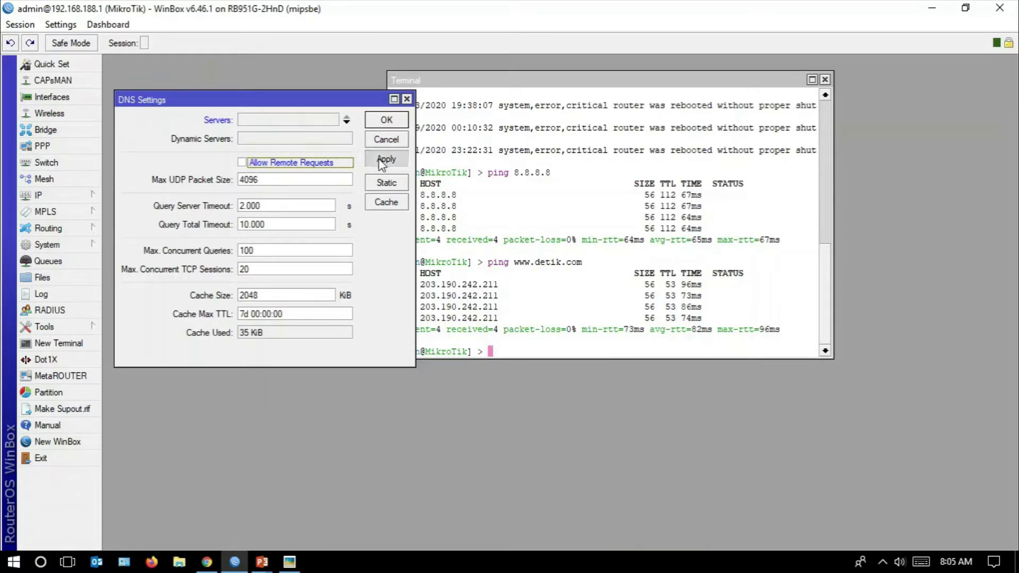
pyautogui.click(385, 123)
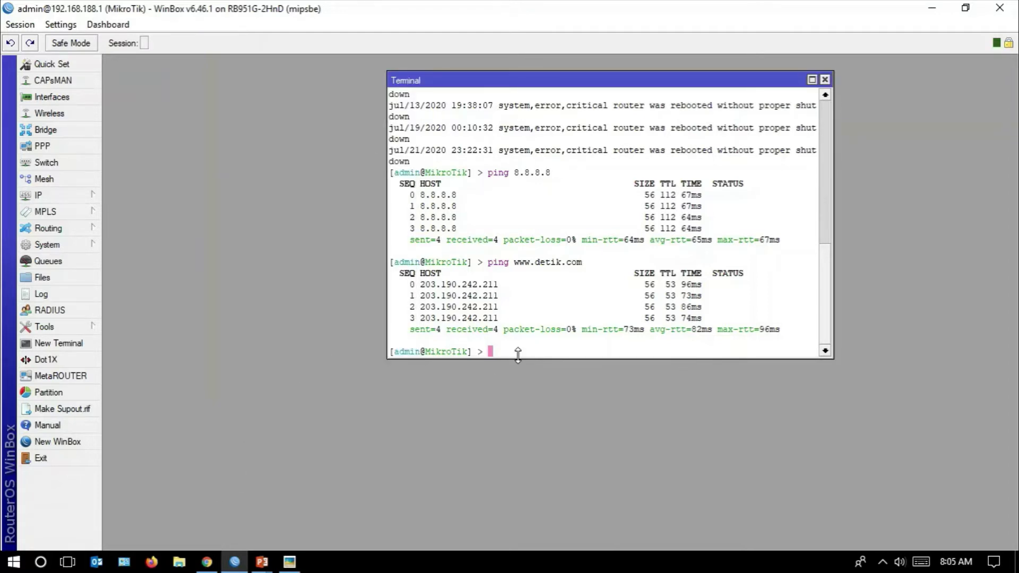
# Step: Repeat the ping to 8.8.8.8 with the DNS servers removed, stopping it after a few replies
pyautogui.press('Up')
pyautogui.press('Up')
pyautogui.press('Return')
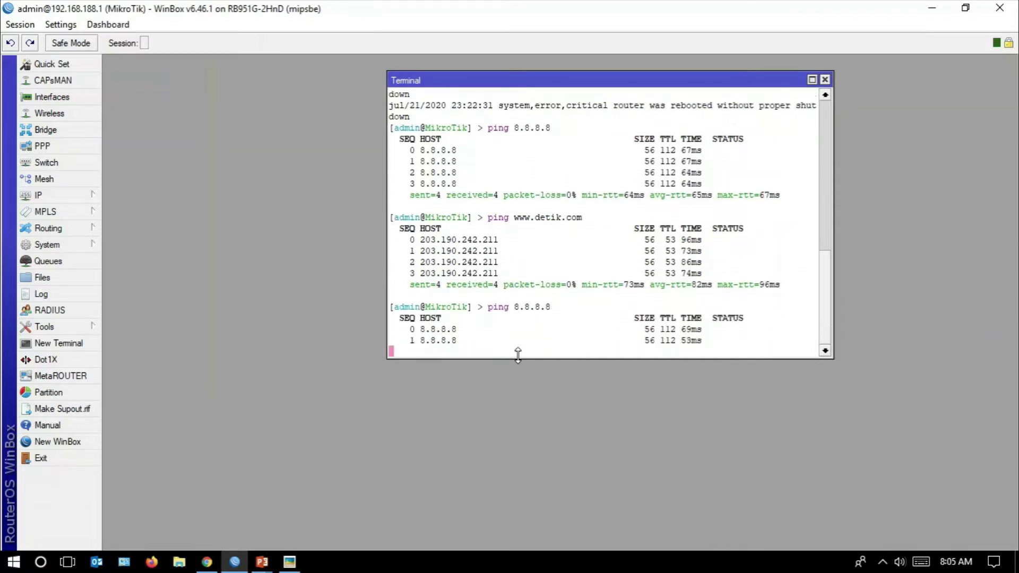
pyautogui.hotkey('ctrl', 'c')
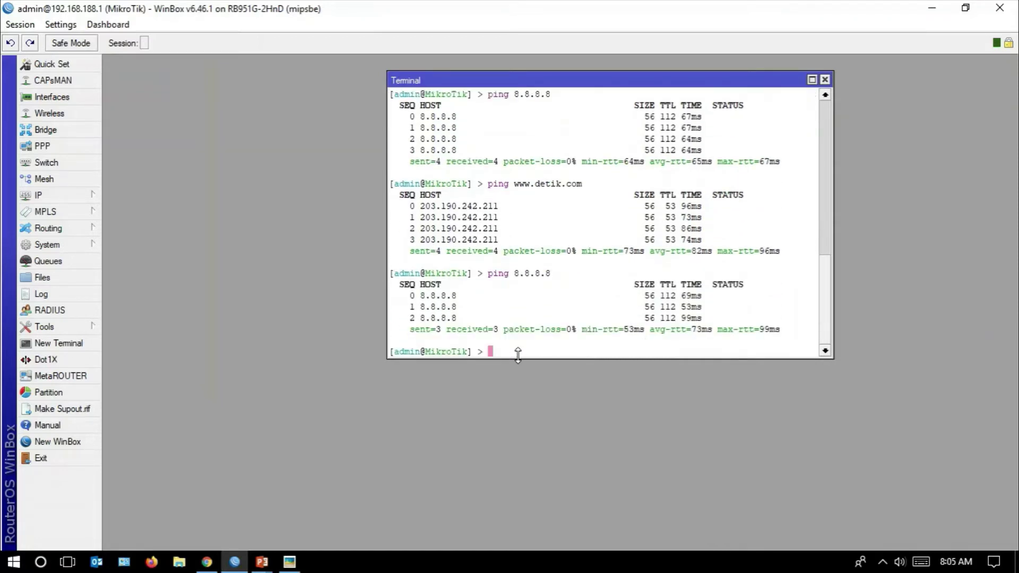
pyautogui.press('Up')
pyautogui.press('Up')
pyautogui.press('Return')
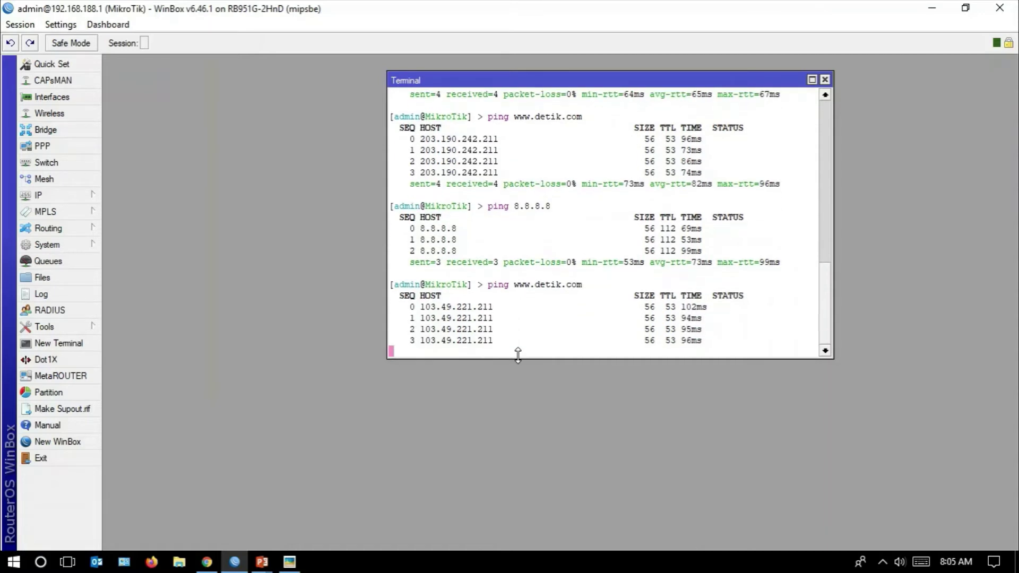
pyautogui.hotkey('ctrl', 'c')
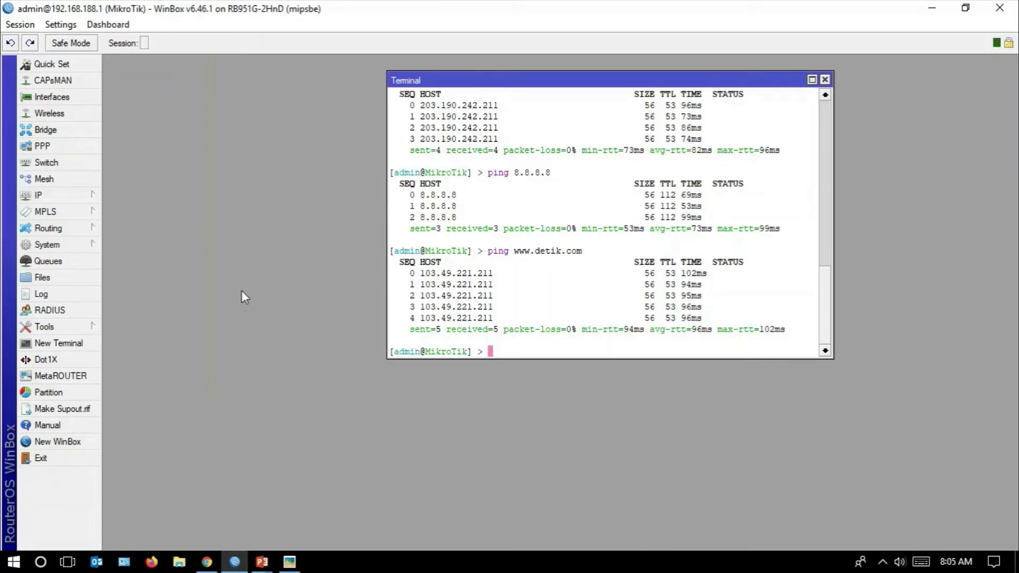
# Step: Review the router's DNS settings for remaining servers and remote requests, reapply them unchanged, and close the dialog
pyautogui.click(99, 194)
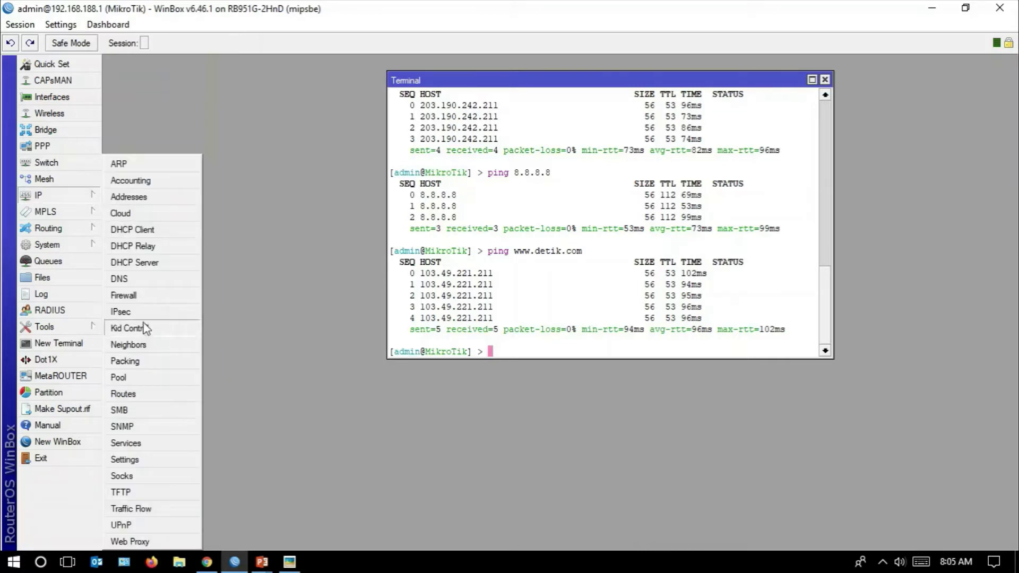
pyautogui.click(143, 281)
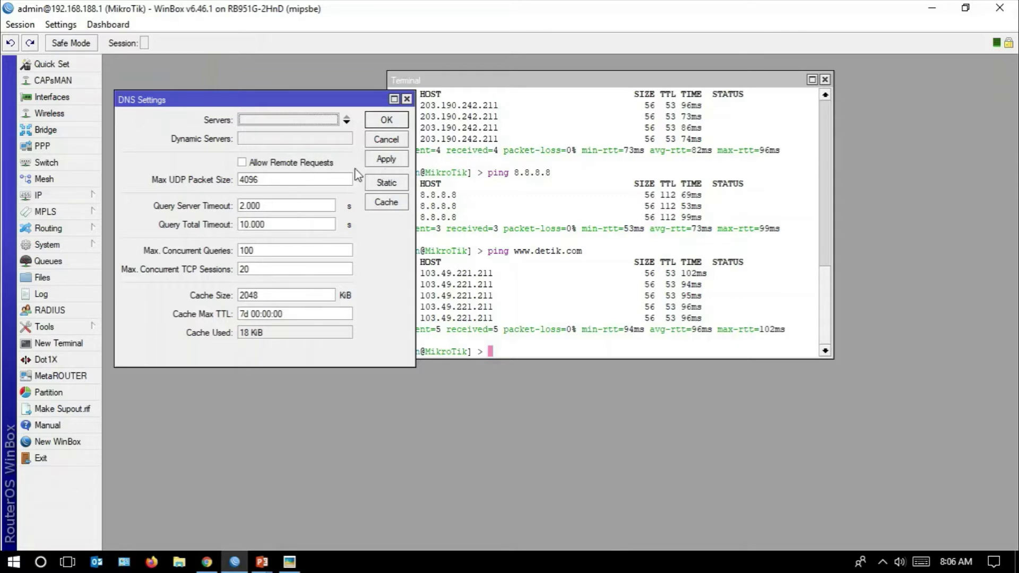
pyautogui.click(384, 160)
pyautogui.click(387, 140)
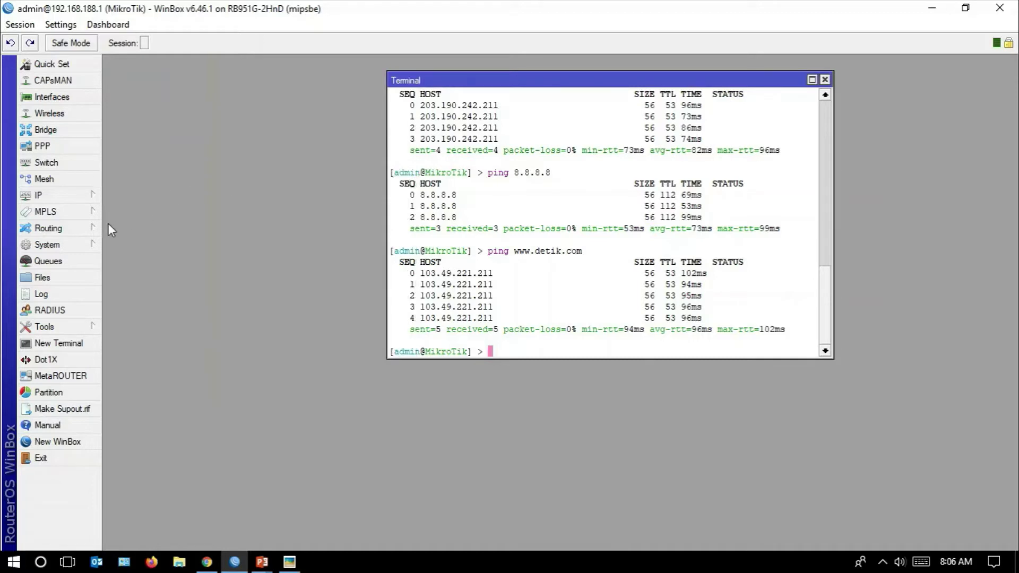
# Step: Reboot the router from its system commands and confirm the restart
pyautogui.click(90, 245)
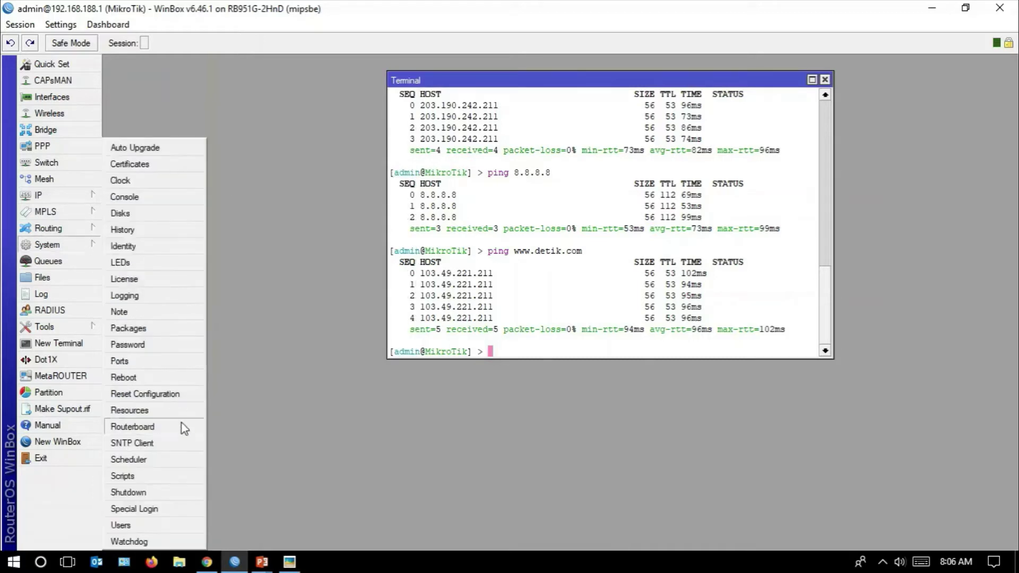
pyautogui.click(168, 378)
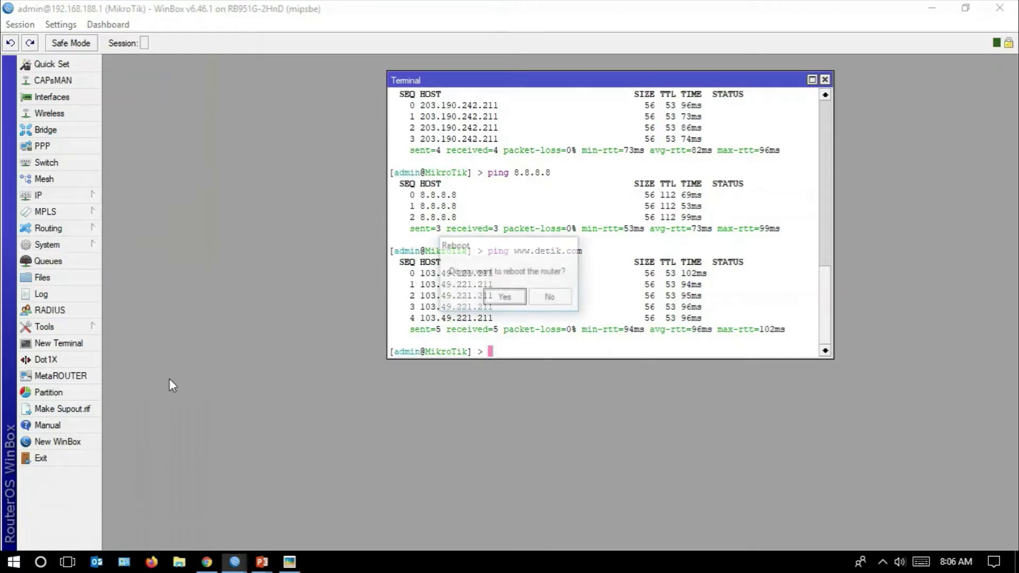
pyautogui.click(496, 298)
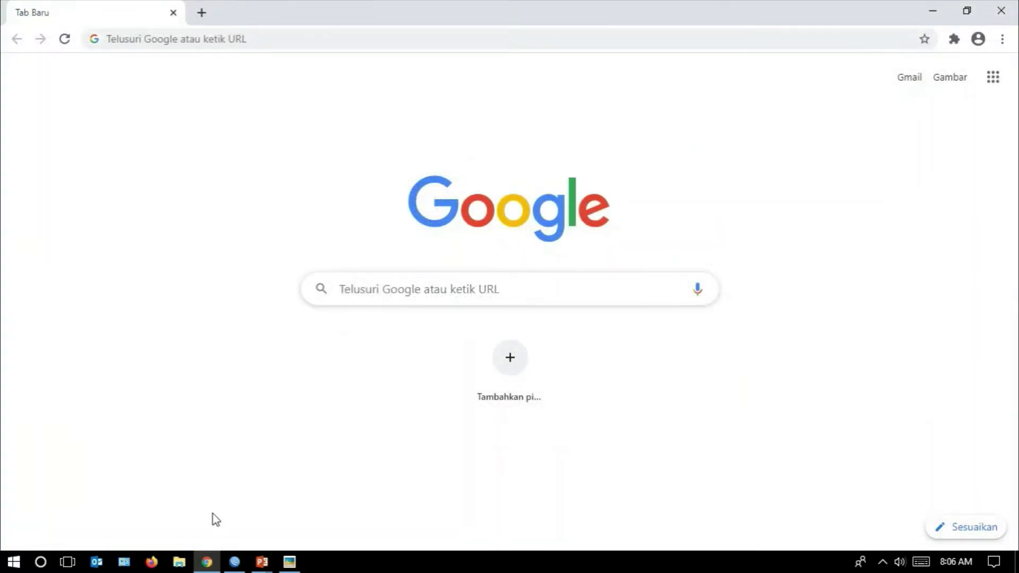
# Step: Reconnect WinBox to the router at 192.168.188.1 with the admin login and maximize the session window
pyautogui.click(234, 562)
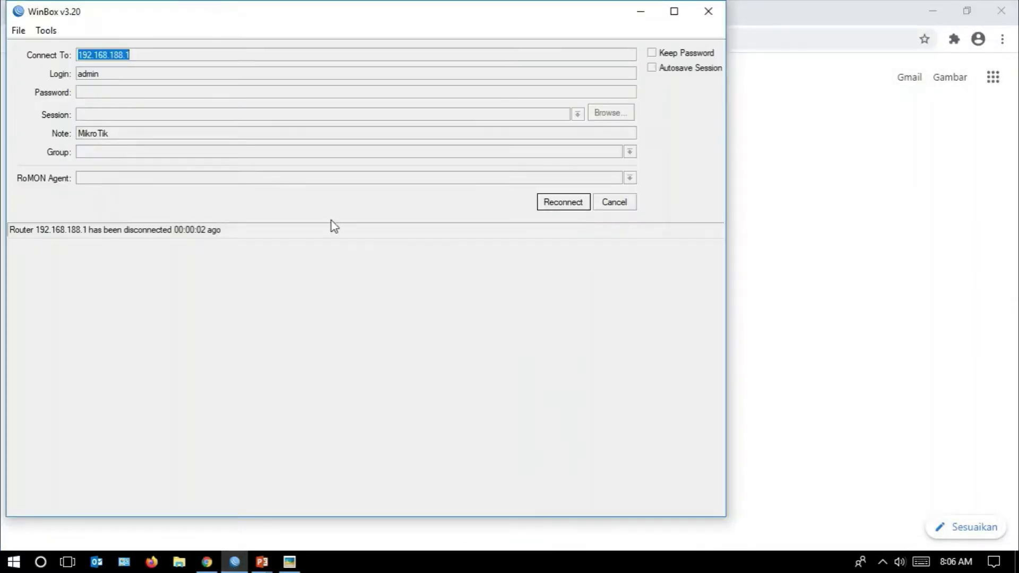
pyautogui.click(610, 206)
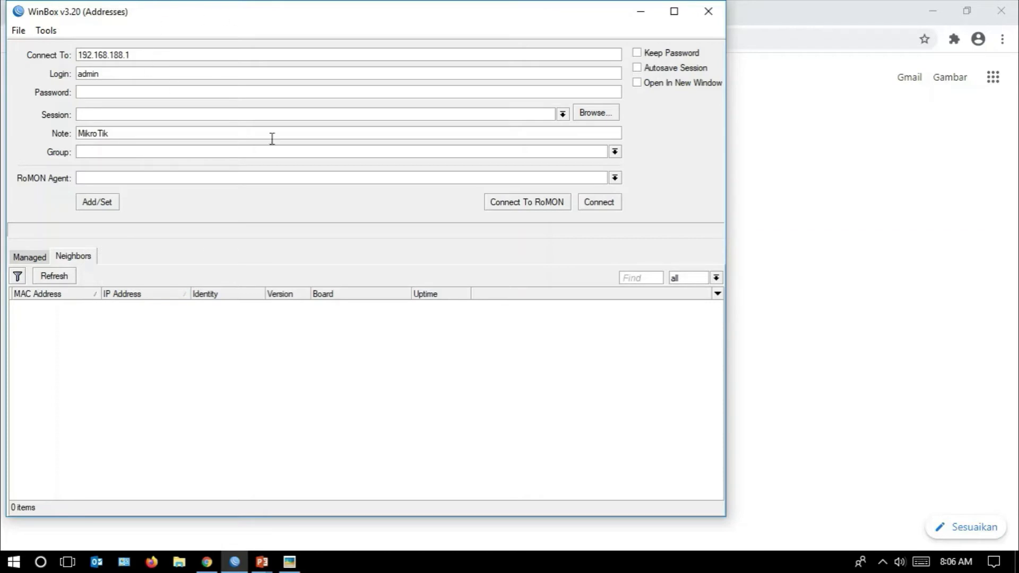
pyautogui.click(603, 205)
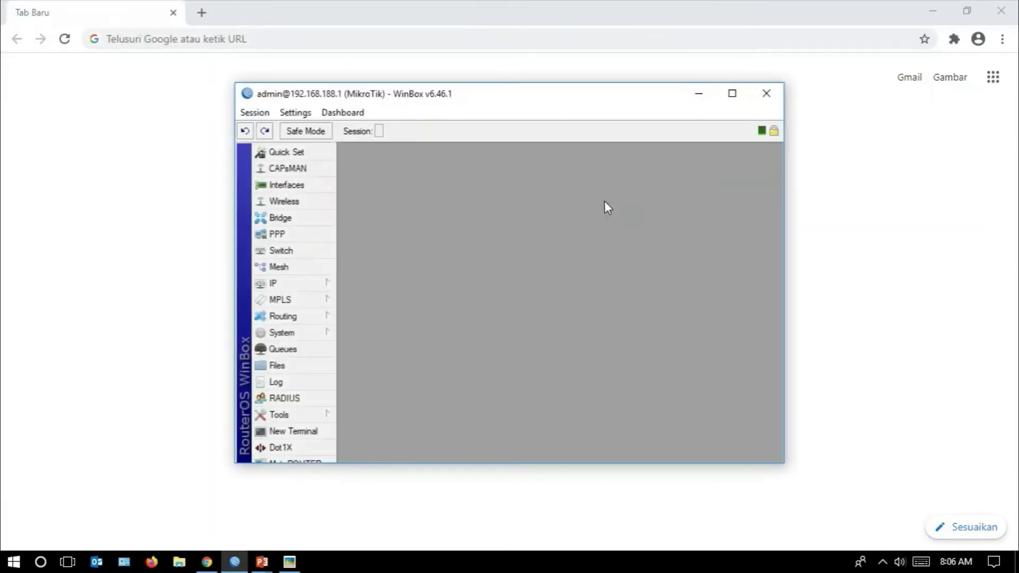
pyautogui.click(731, 94)
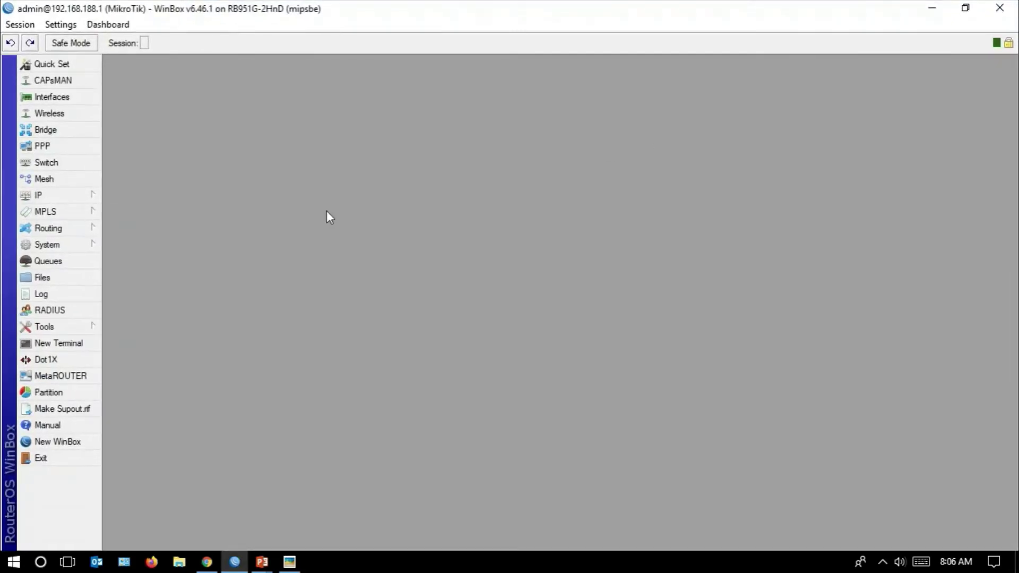
# Step: Open a new router terminal and ping 8.8.8.8, stopping it after a couple of replies
pyautogui.click(97, 342)
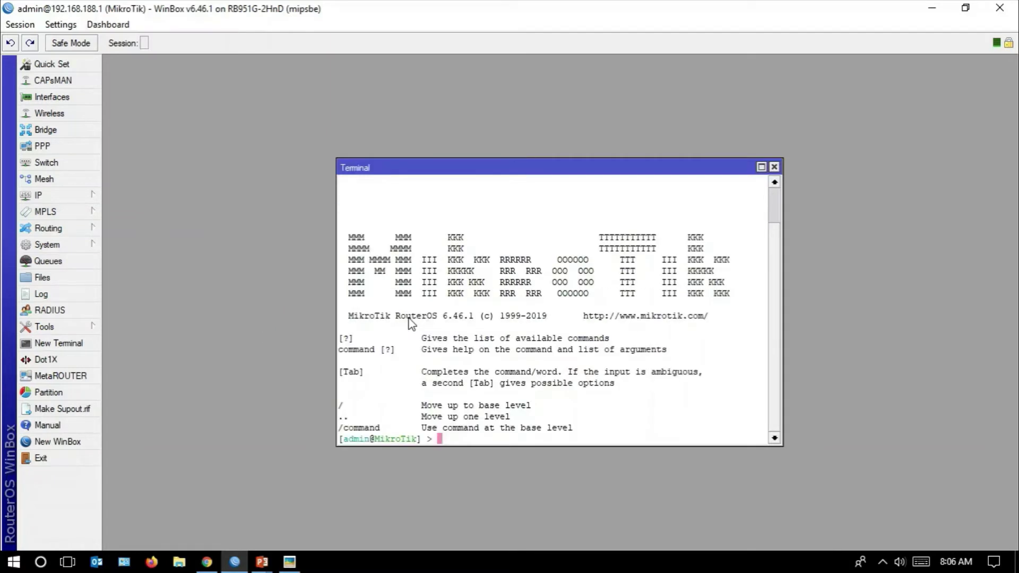
pyautogui.write('ping 8.8.8.8')
pyautogui.press('Return')
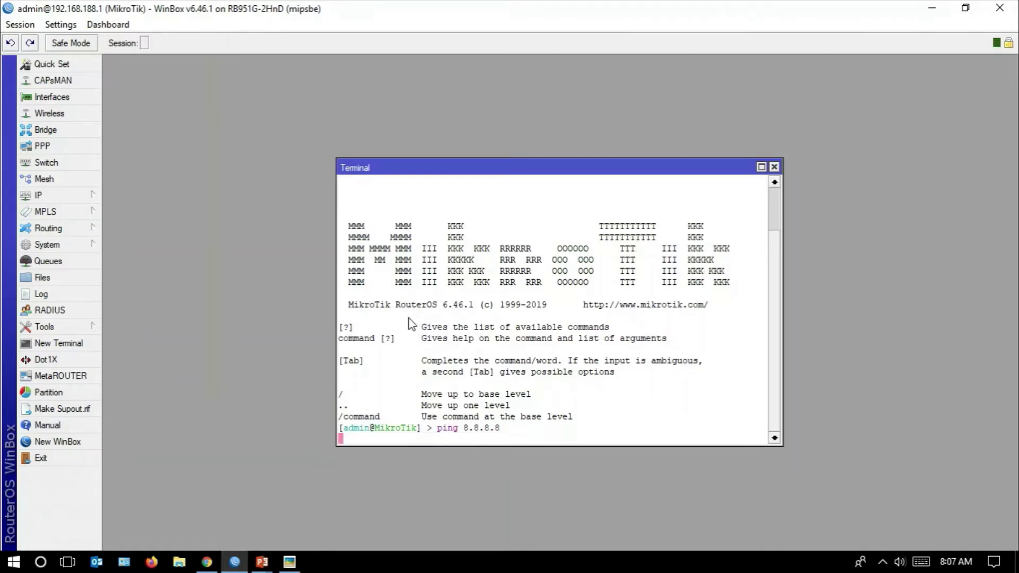
pyautogui.hotkey('ctrl', 'c')
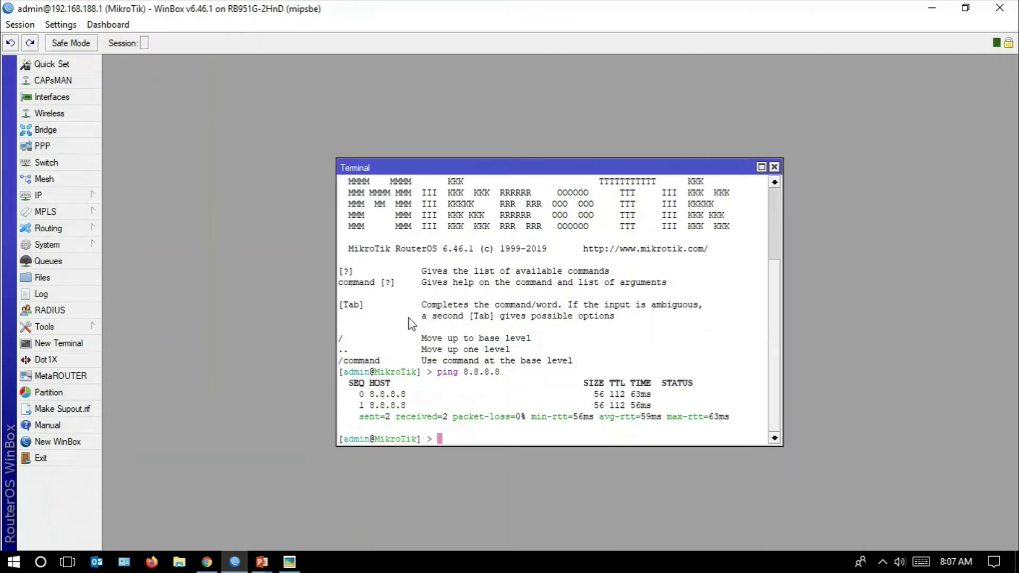
pyautogui.press('Up')
pyautogui.press('BackSpace')
pyautogui.press('BackSpace')
pyautogui.press('BackSpace')
pyautogui.press('BackSpace')
pyautogui.press('BackSpace')
pyautogui.press('BackSpace')
pyautogui.press('BackSpace')
pyautogui.write('www.detik.com')
pyautogui.press('Return')
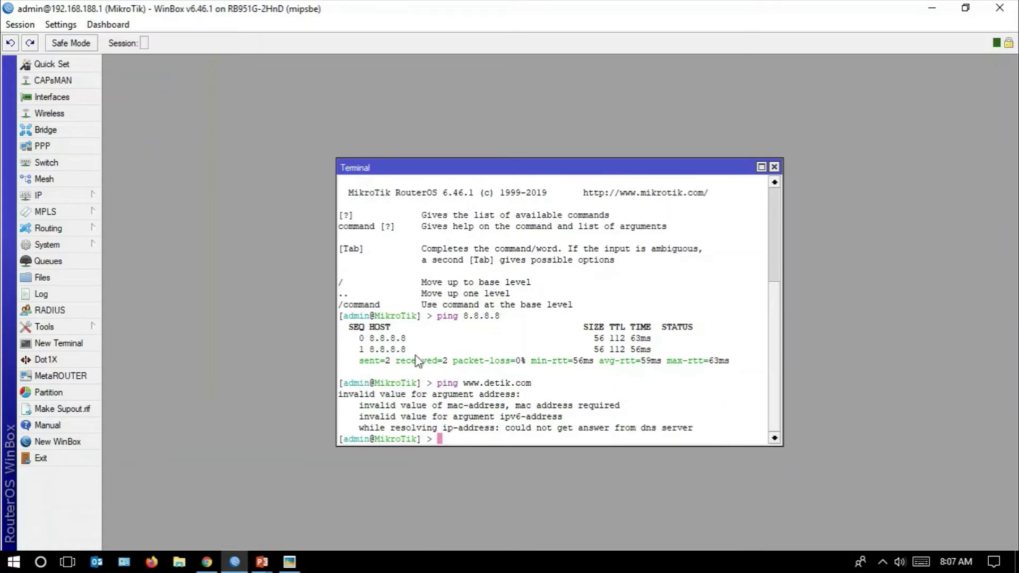
pyautogui.moveTo(558, 168); pyautogui.dragTo(560, 84)
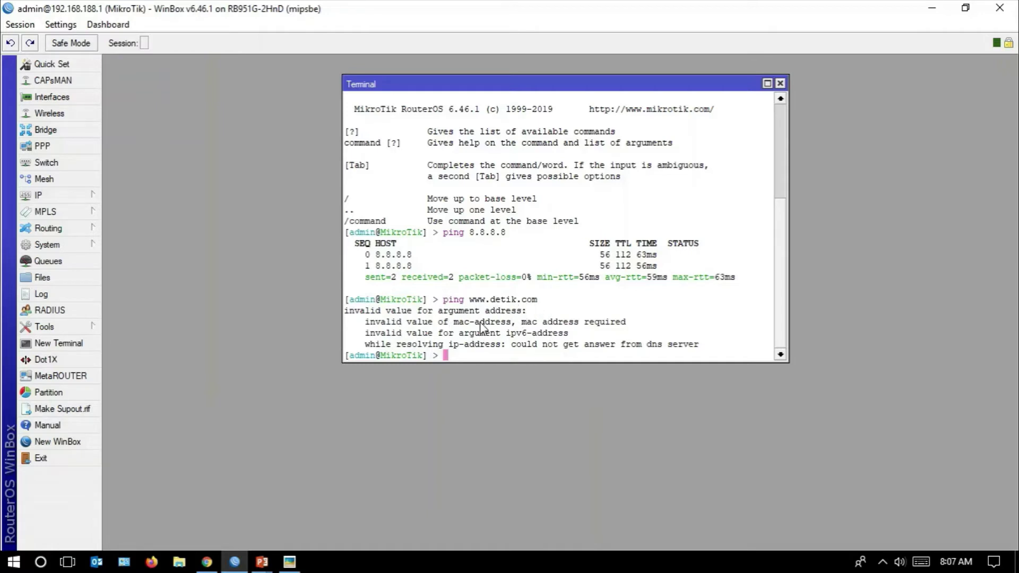
# Step: Switch to Chrome and try to load detik.com
pyautogui.click(206, 562)
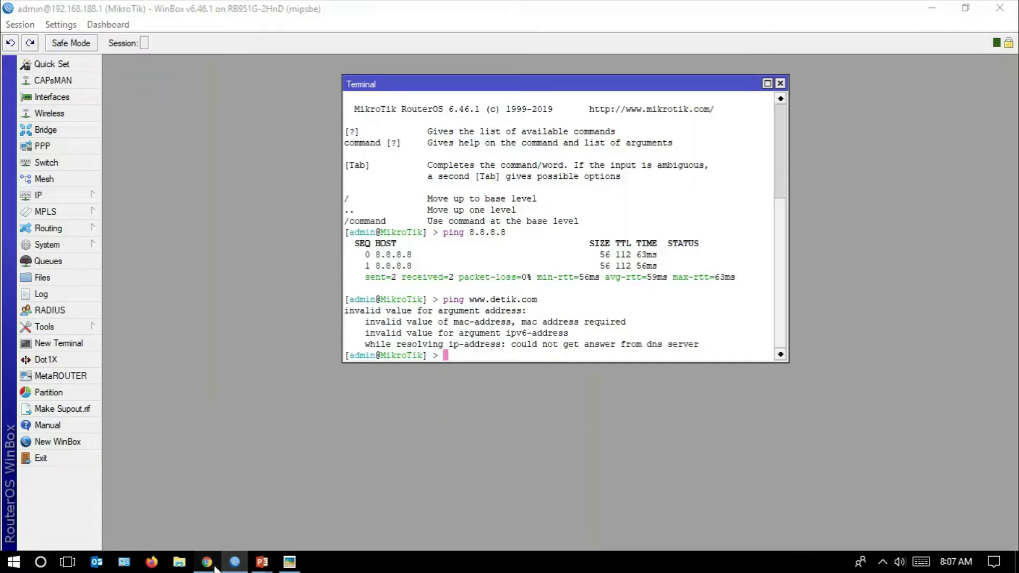
pyautogui.click(313, 45)
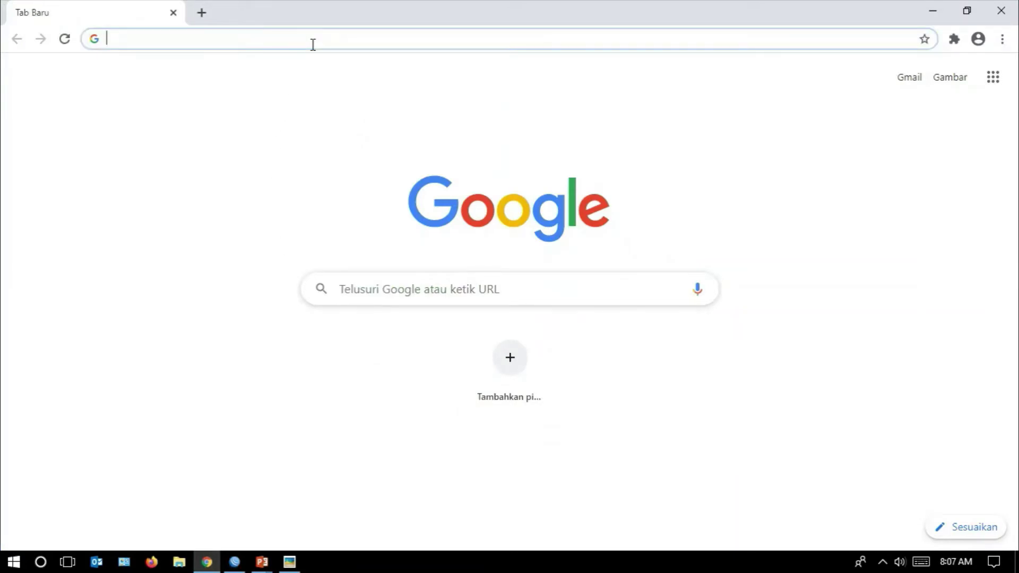
pyautogui.write('detik.com')
pyautogui.press('Return')
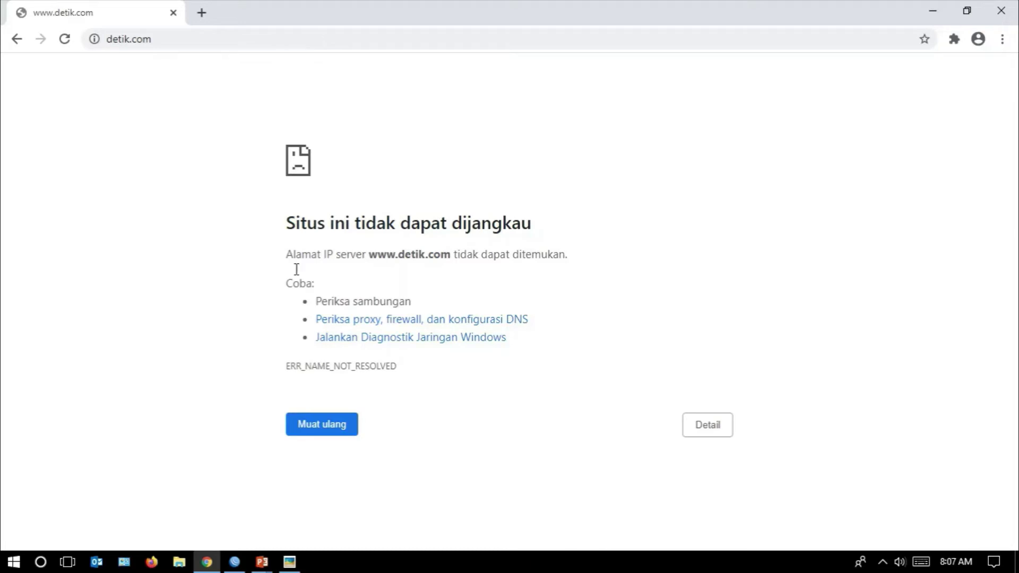
pyautogui.click(233, 561)
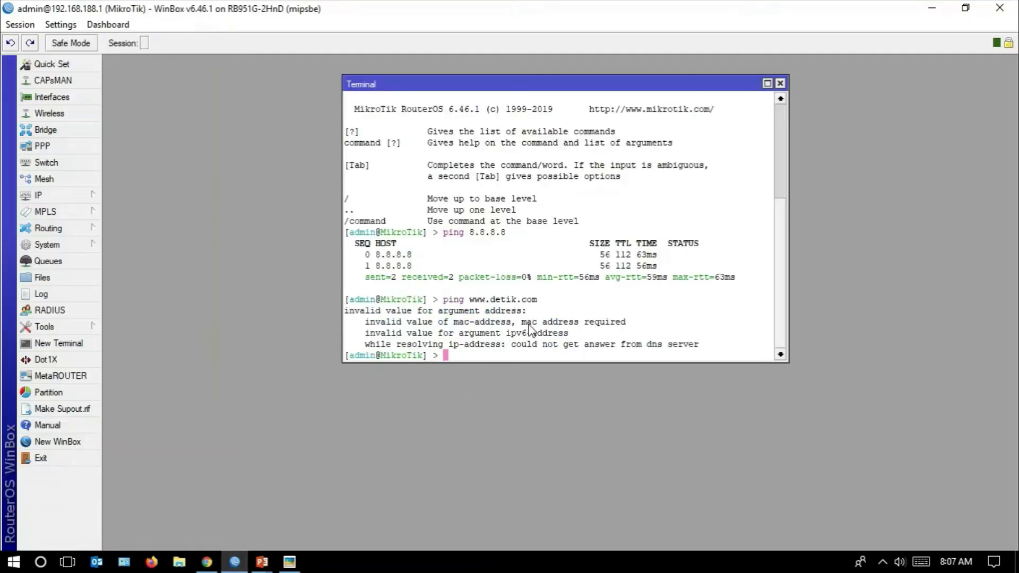
pyautogui.press('Up')
pyautogui.press('Return')
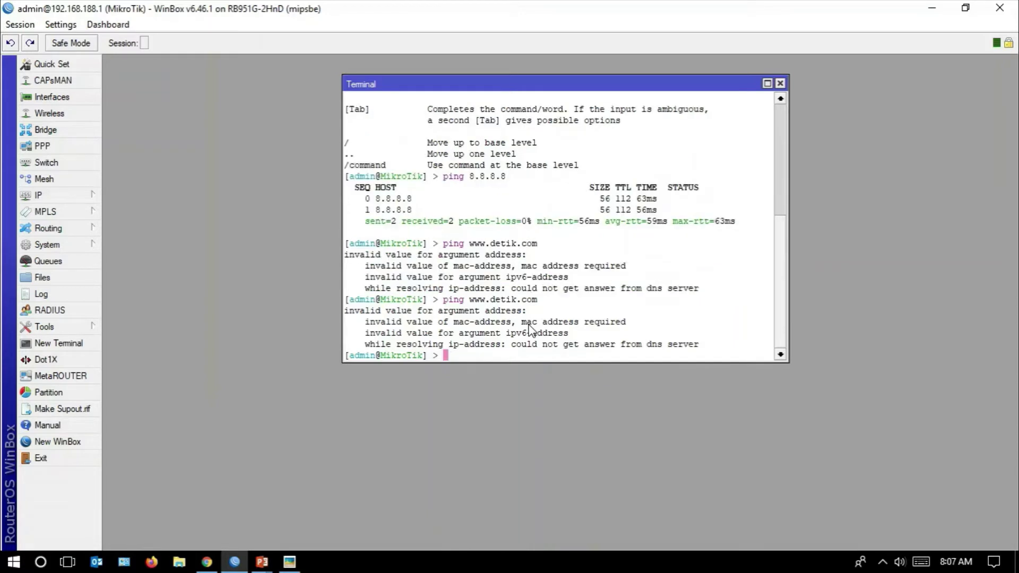
pyautogui.press('Up')
pyautogui.press('Up')
pyautogui.press('Return')
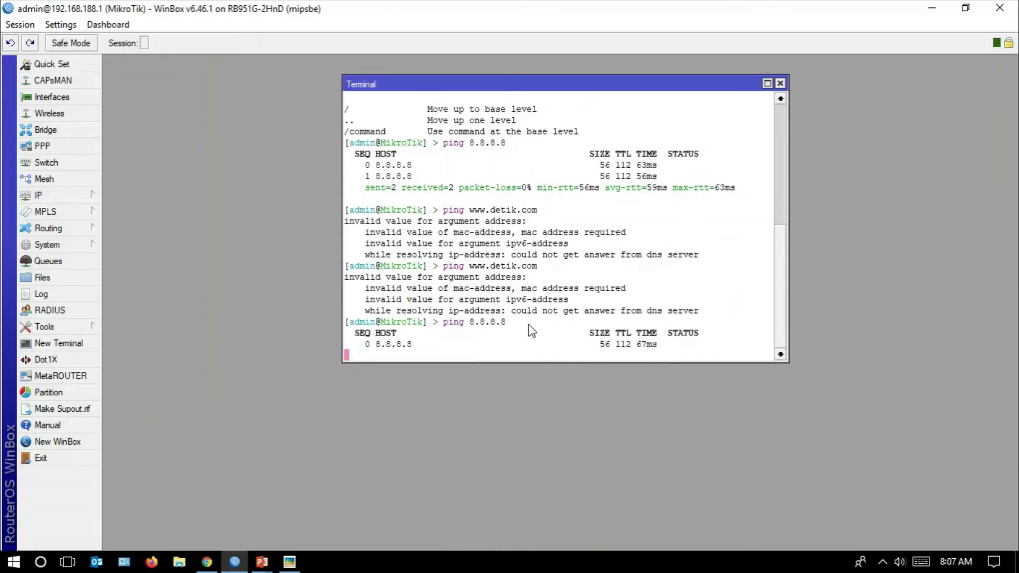
pyautogui.hotkey('ctrl', 'c')
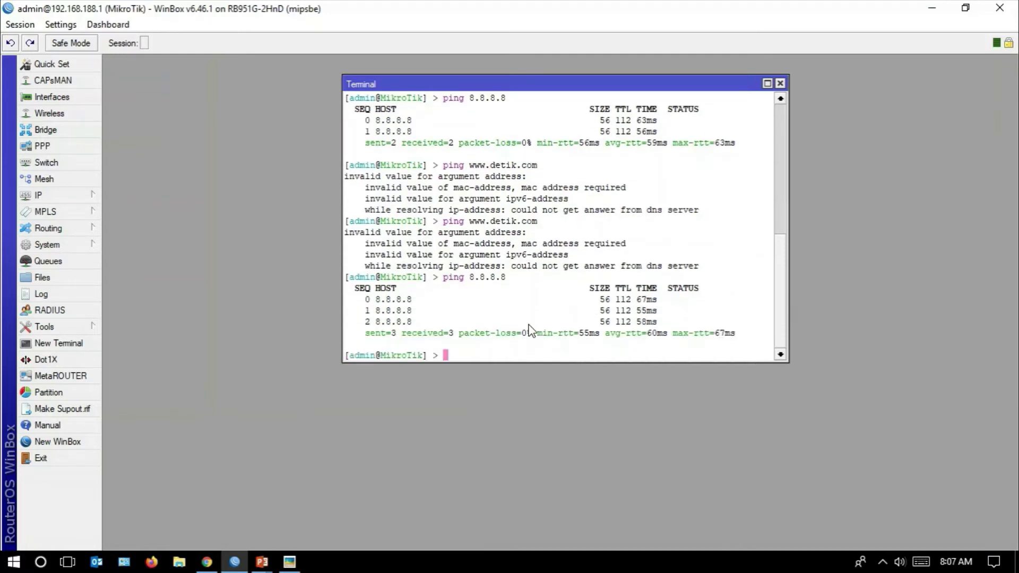
pyautogui.click(94, 197)
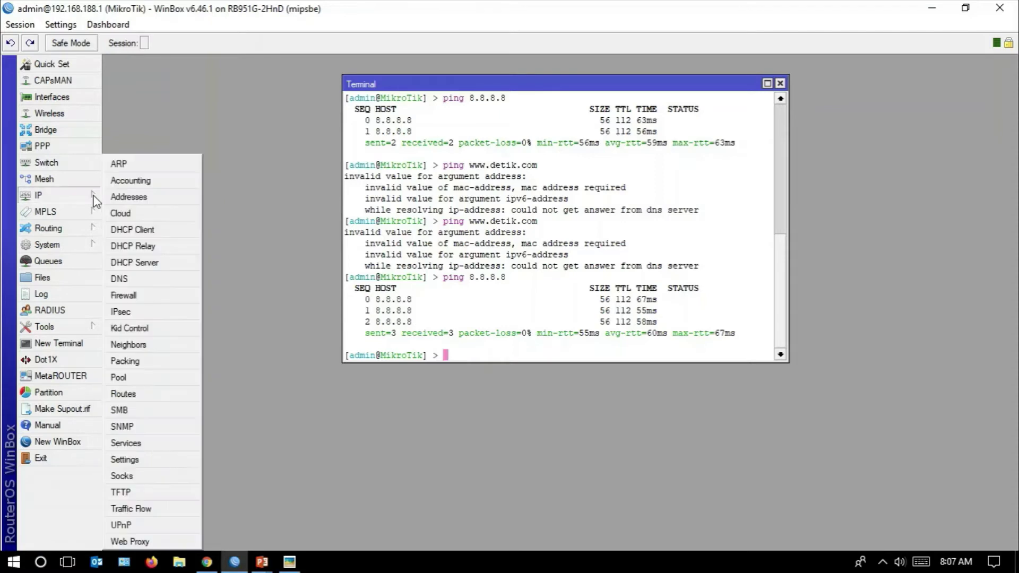
pyautogui.click(150, 296)
pyautogui.click(504, 204)
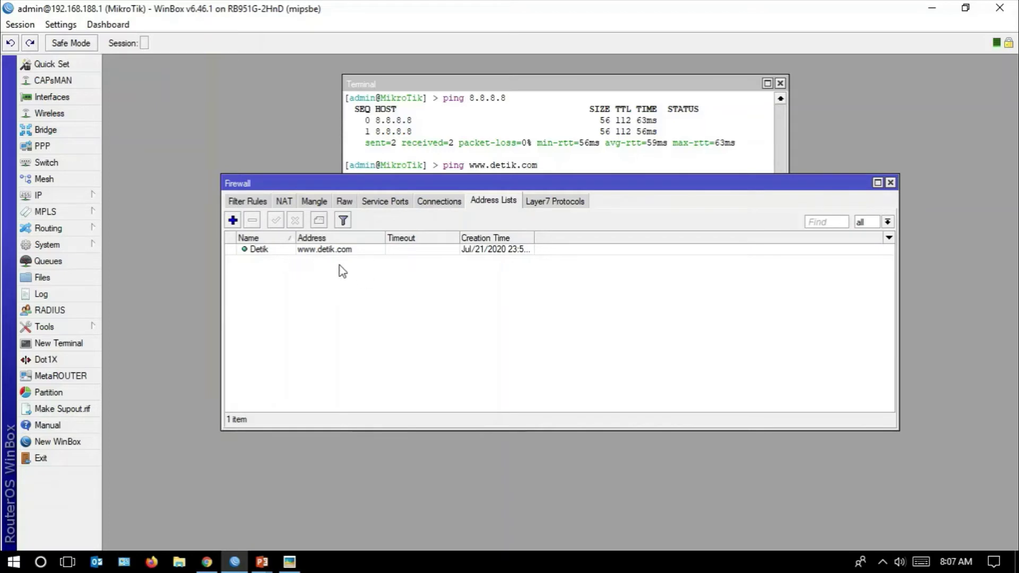
pyautogui.click(346, 251)
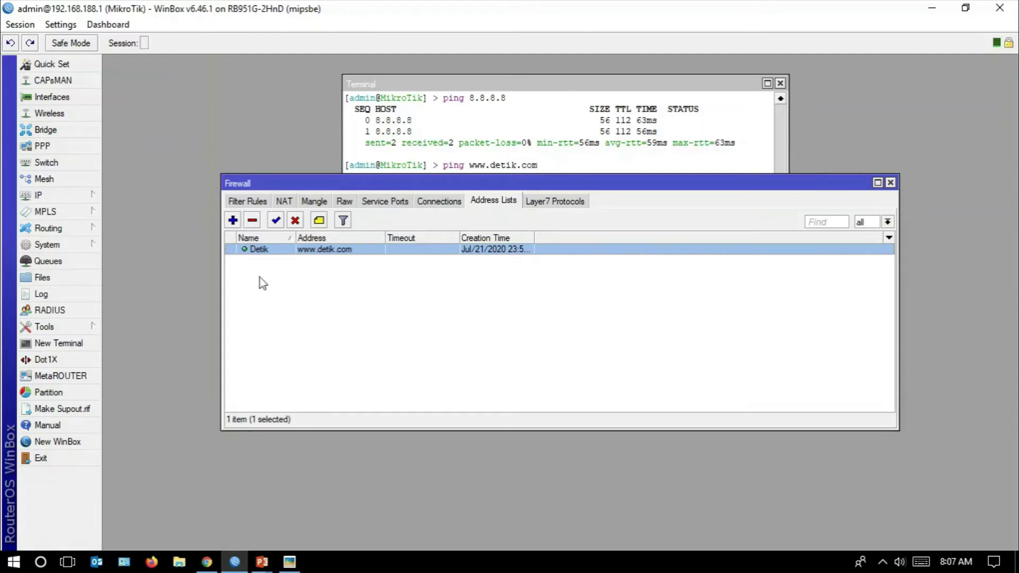
pyautogui.click(436, 87)
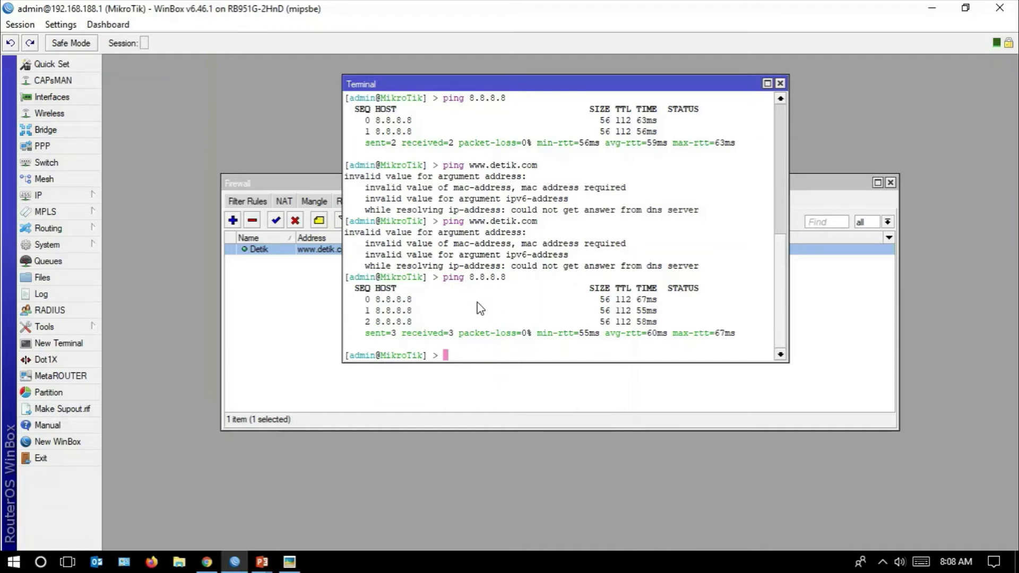
pyautogui.press('Up')
pyautogui.press('Return')
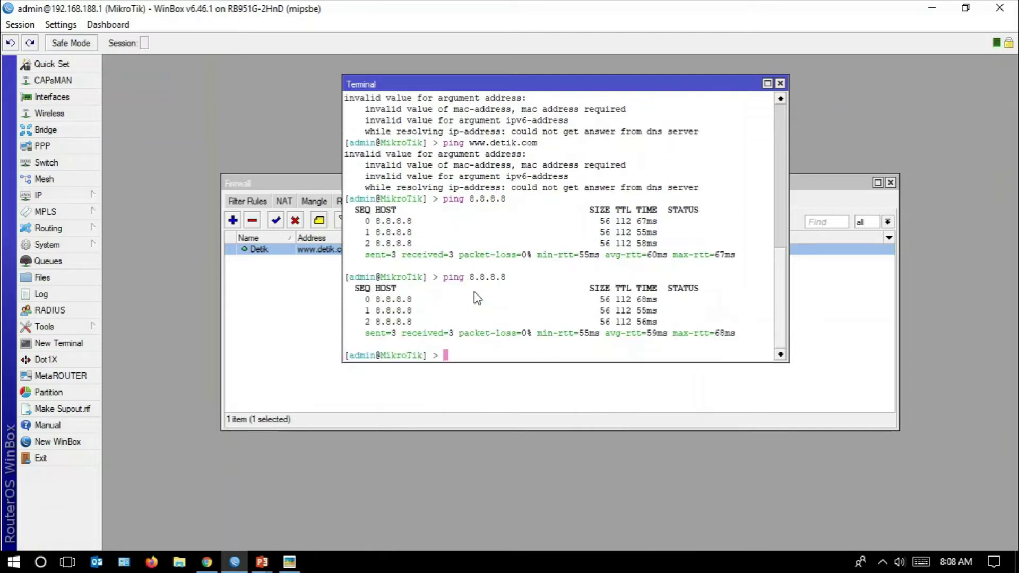
pyautogui.press('Up')
pyautogui.press('Up')
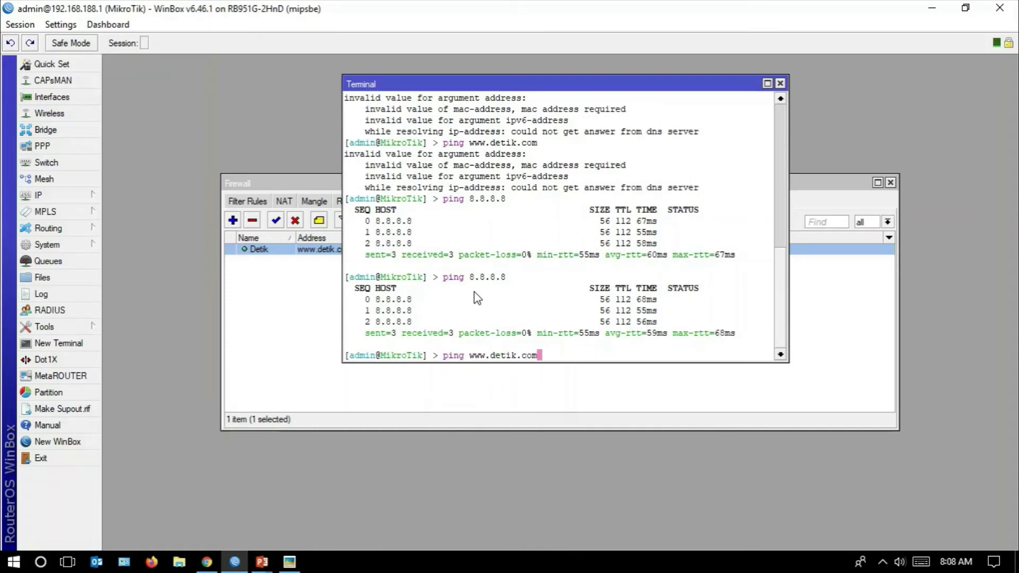
pyautogui.press('Return')
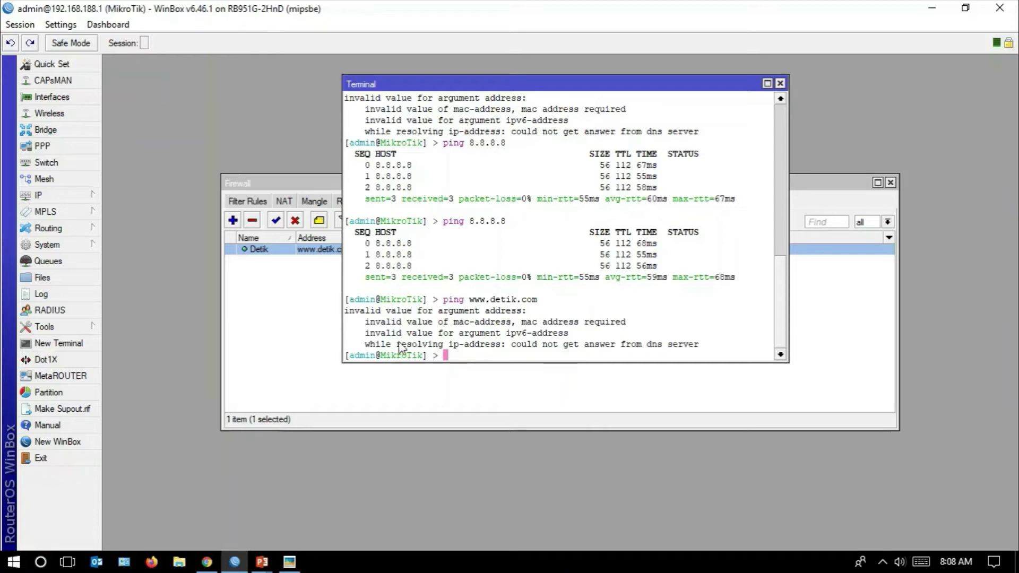
# Step: Reload the detik.com page in Chrome and return to WinBox
pyautogui.click(207, 562)
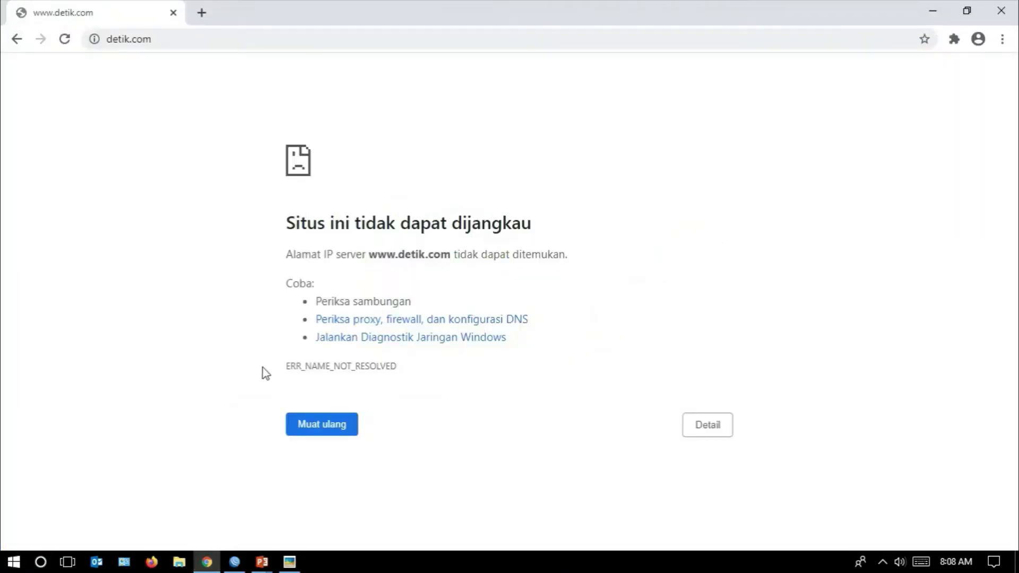
pyautogui.click(301, 425)
pyautogui.click(235, 561)
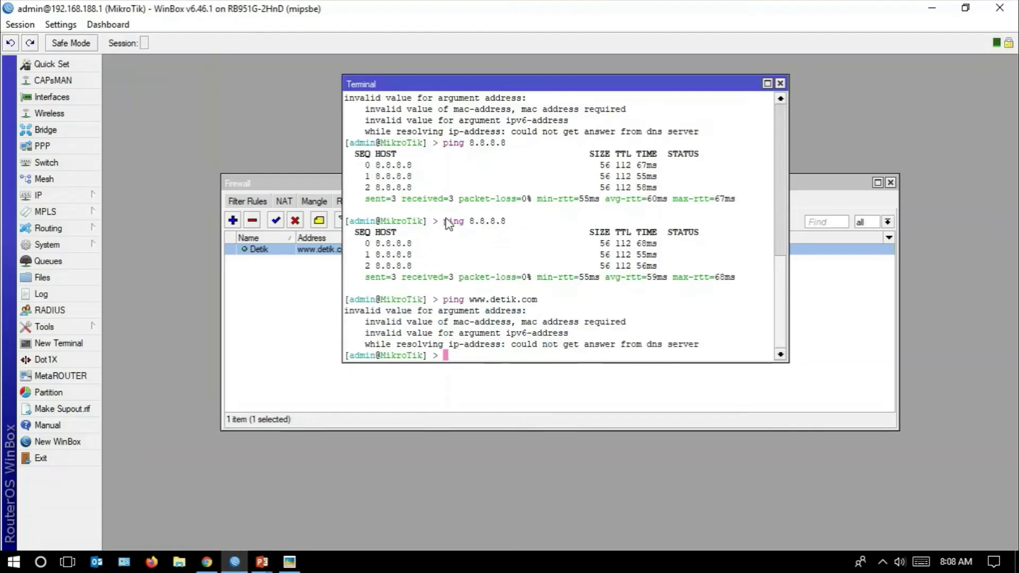
# Step: Rerun the earlier ping to 8.8.8.8 in the terminal, stopping it after two replies
pyautogui.press('Up')
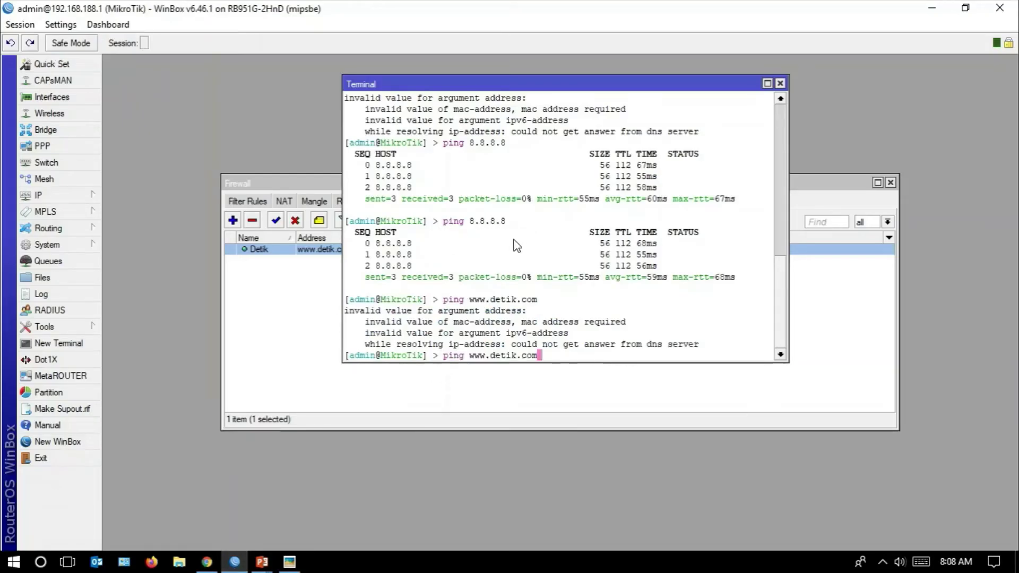
pyautogui.press('Up')
pyautogui.press('Return')
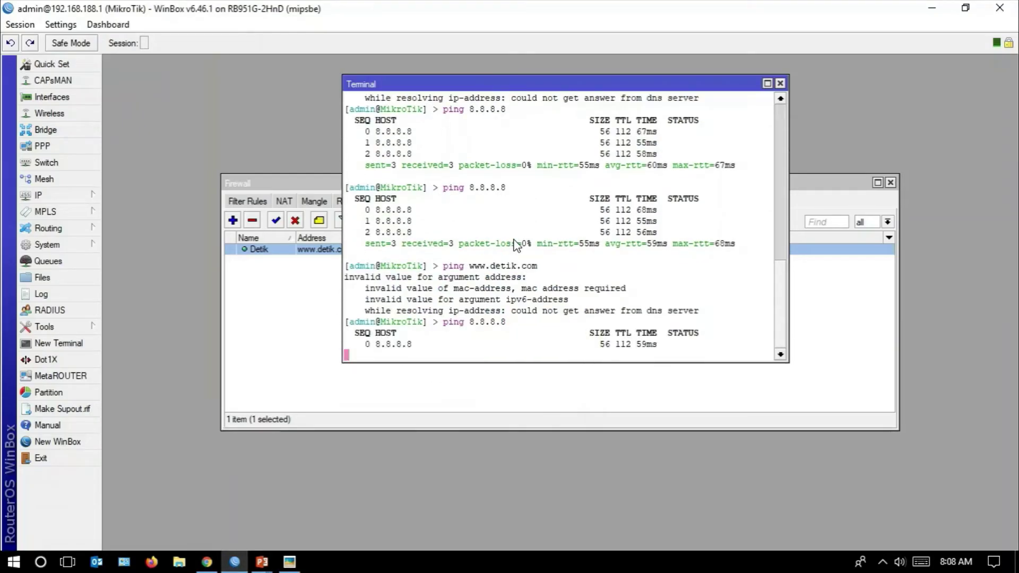
pyautogui.hotkey('ctrl', 'c')
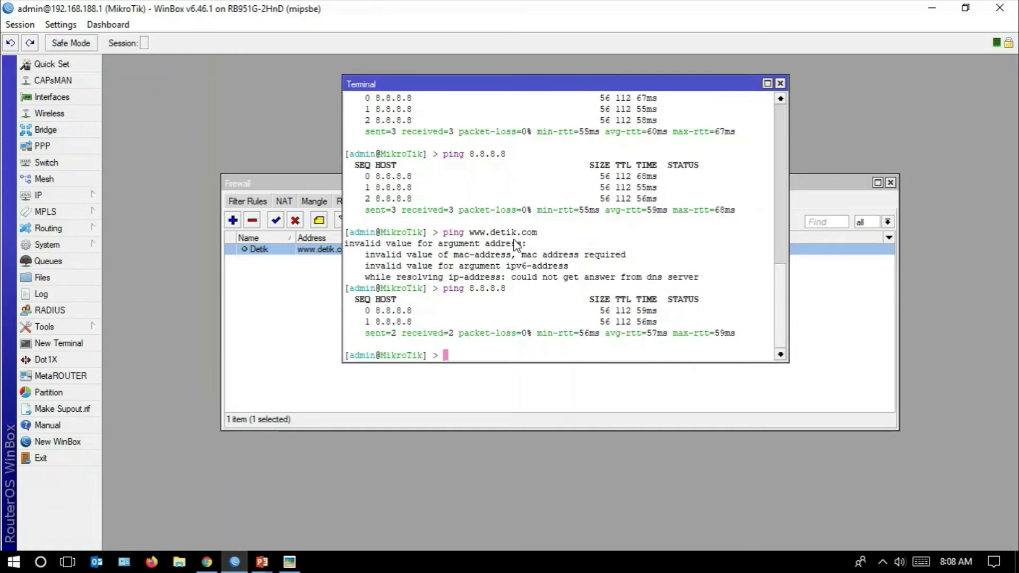
# Step: Open the router's route list, move it below the terminal output, and disable the default route 0.0.0.0/0
pyautogui.click(88, 196)
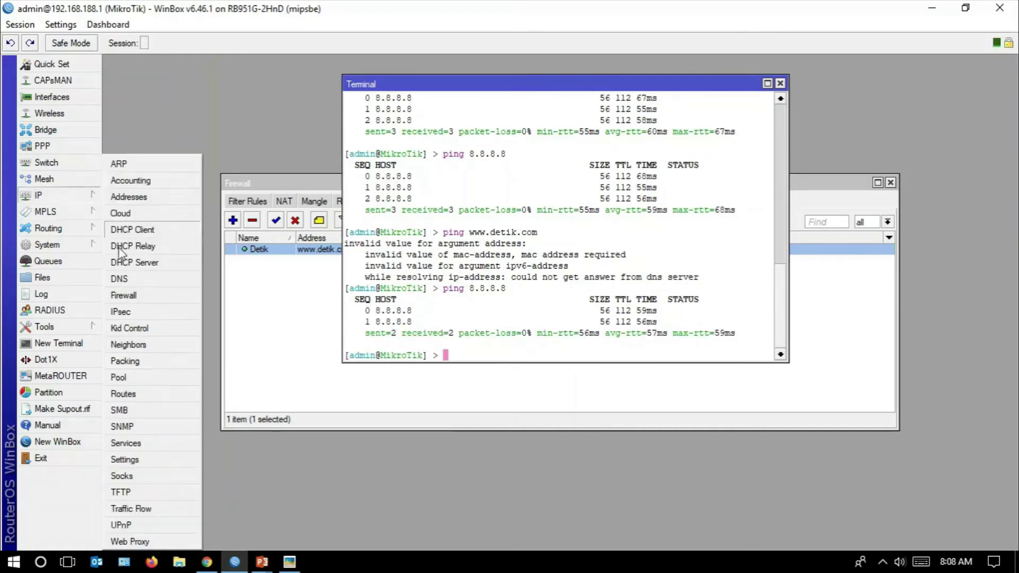
pyautogui.click(128, 394)
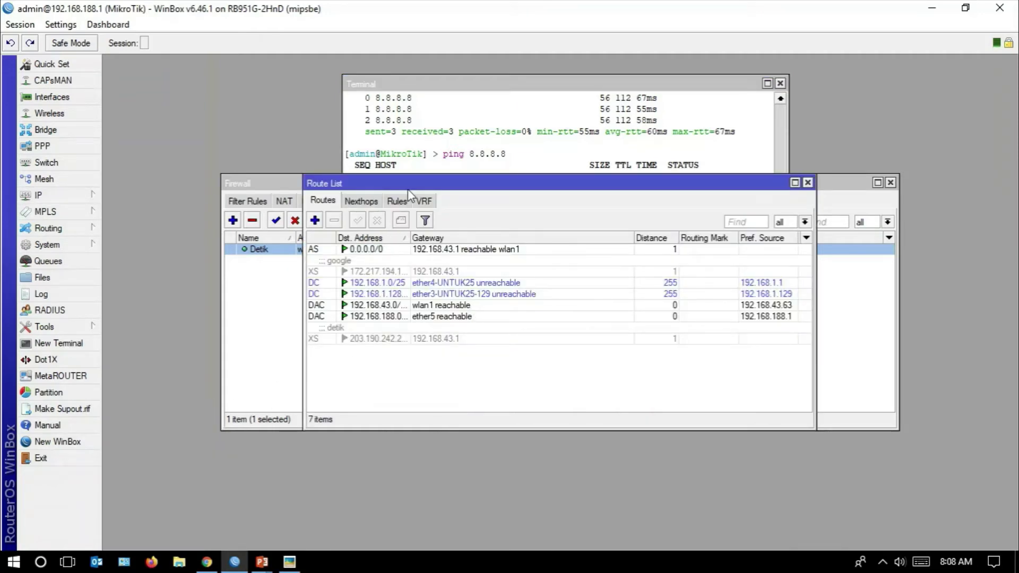
pyautogui.moveTo(410, 188); pyautogui.dragTo(272, 285)
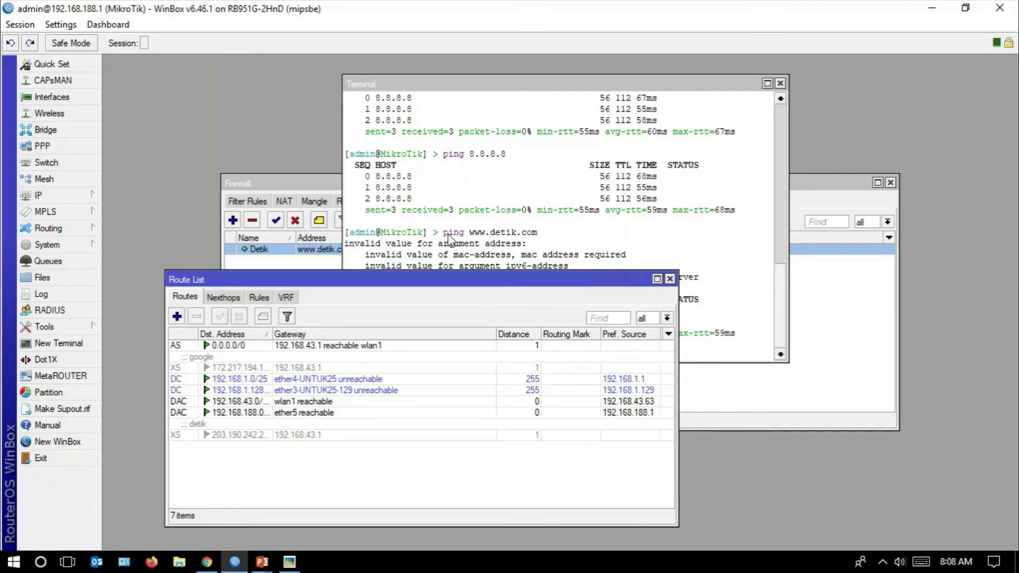
pyautogui.click(248, 348)
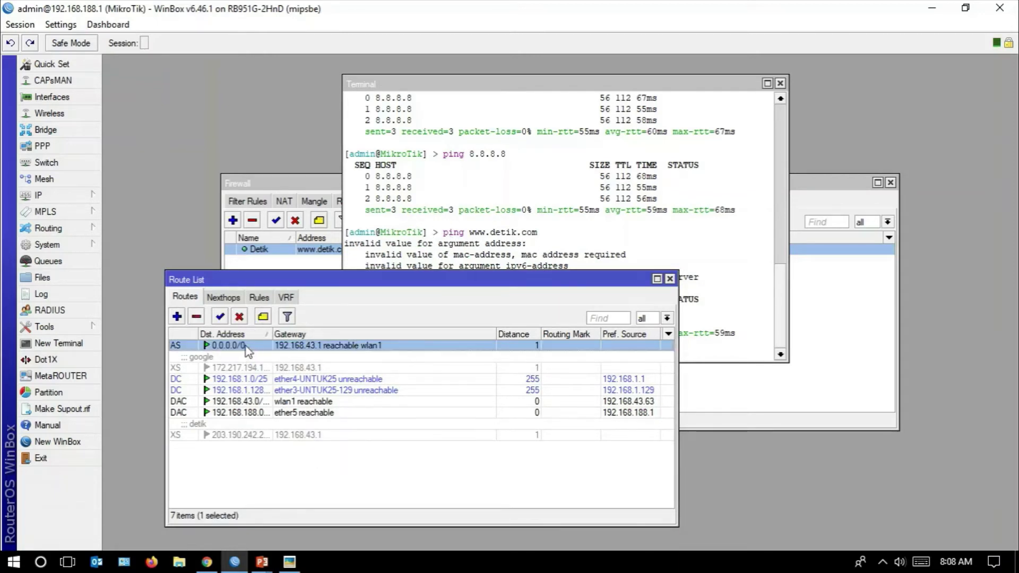
pyautogui.click(240, 317)
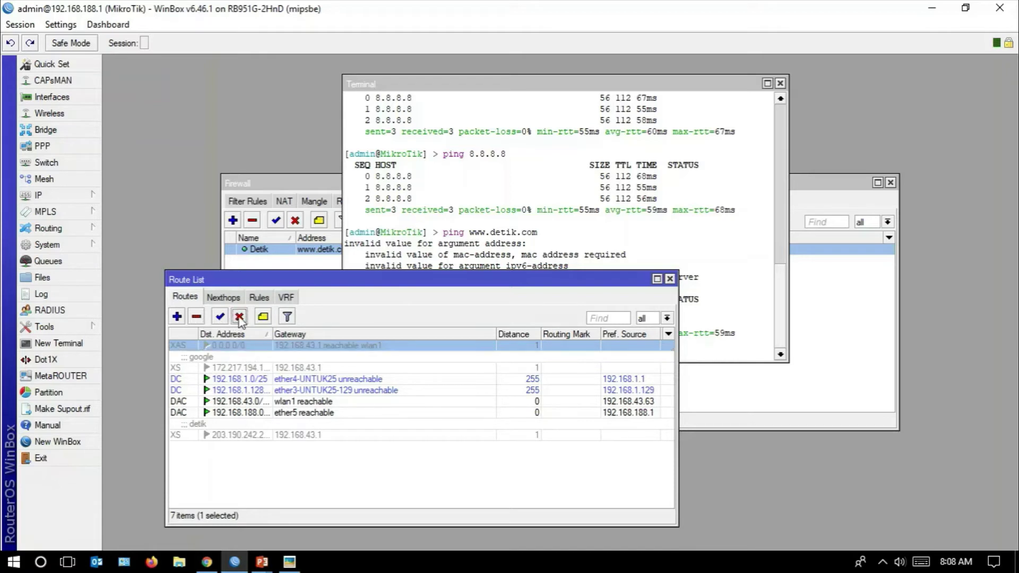
# Step: Ping 8.8.8.8 from the terminal with the default route disabled, stopping it after about ten attempts
pyautogui.click(698, 349)
pyautogui.press('Up')
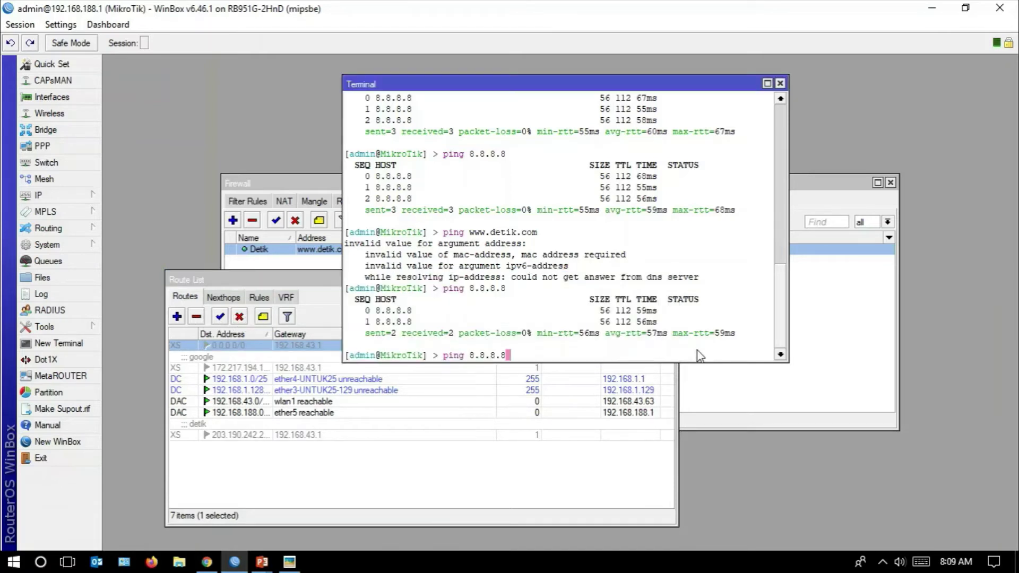
pyautogui.press('Return')
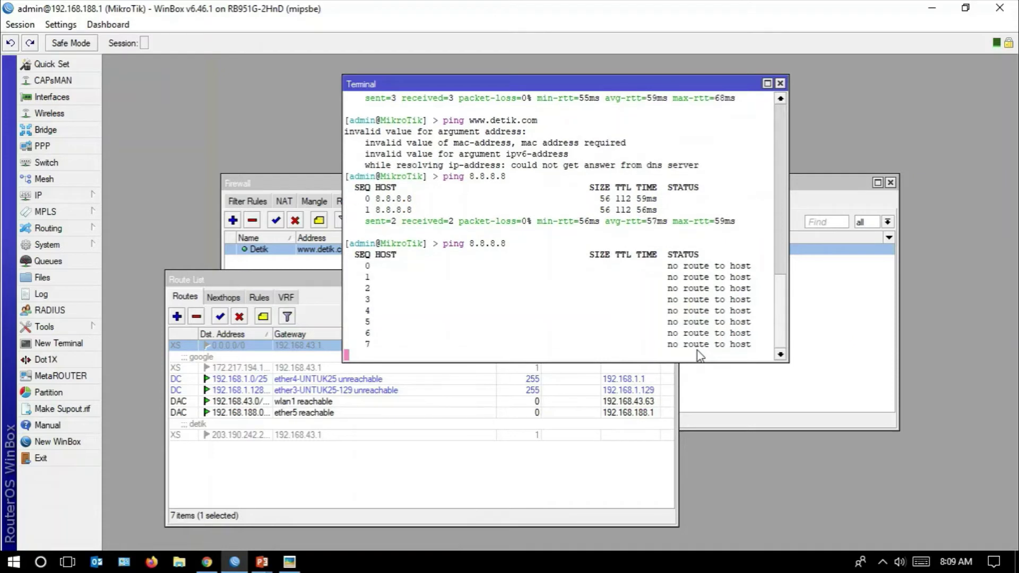
pyautogui.hotkey('ctrl', 'c')
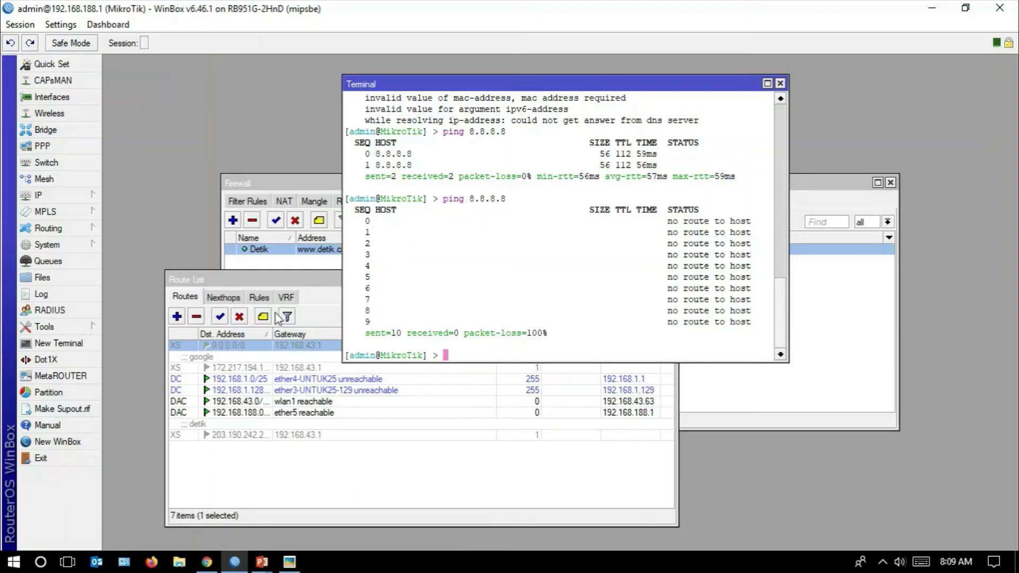
# Step: Re-enable the default route 0.0.0.0/0 in the route list and return to the terminal
pyautogui.click(243, 325)
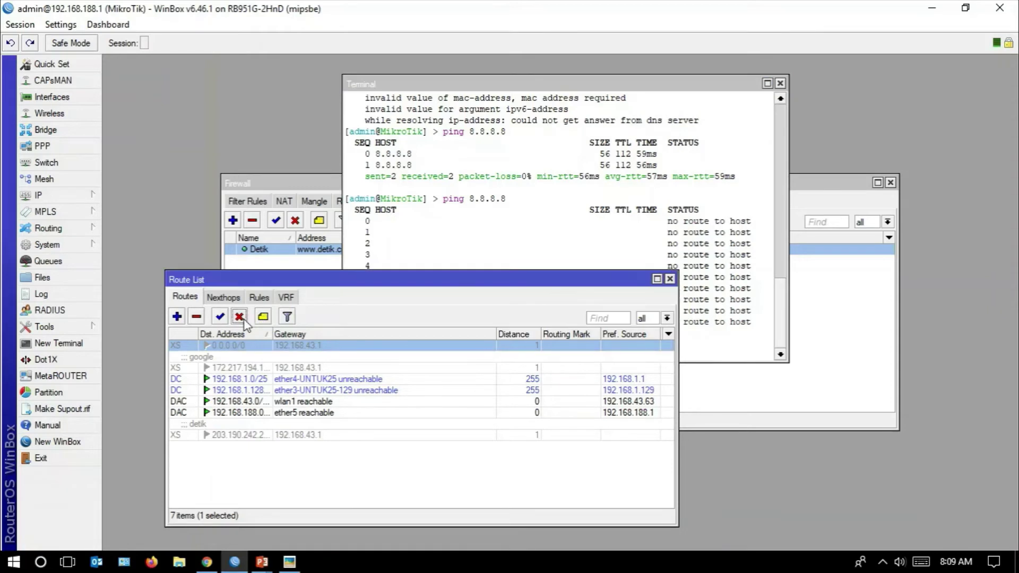
pyautogui.click(223, 318)
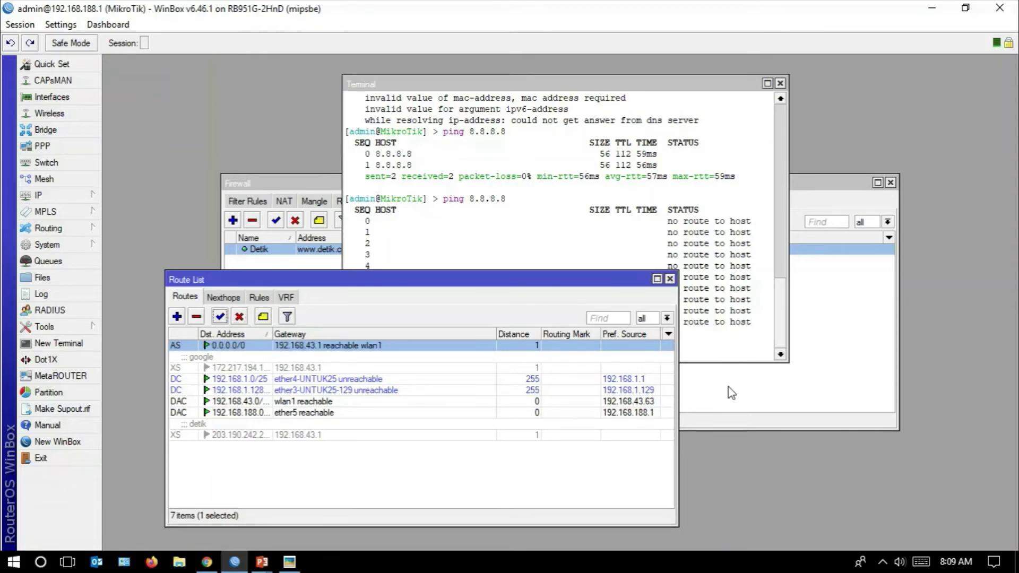
pyautogui.click(714, 360)
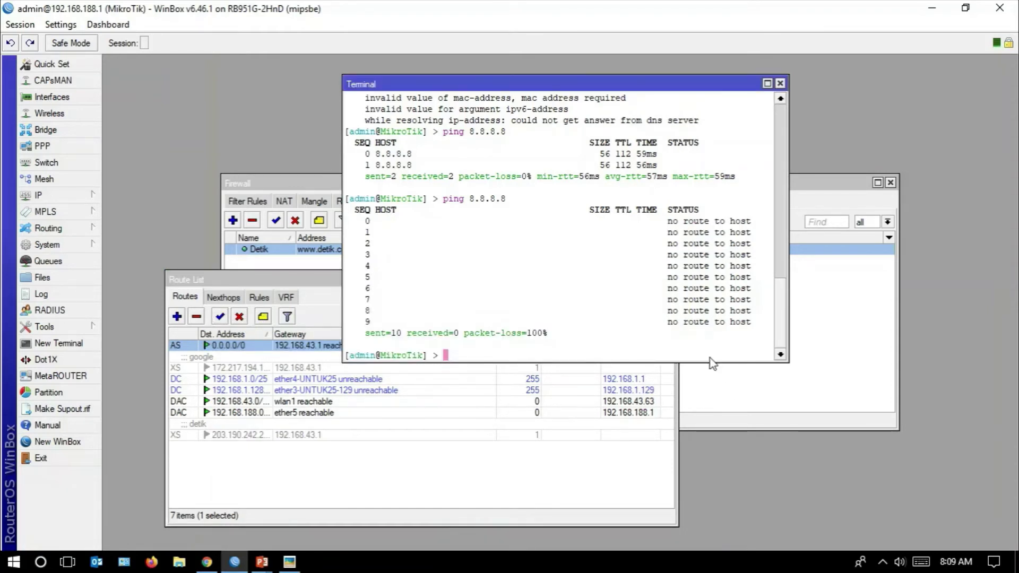
# Step: Ping 8.8.8.8 again from the terminal with the default route enabled, stopping it after three replies
pyautogui.press('Up')
pyautogui.press('Return')
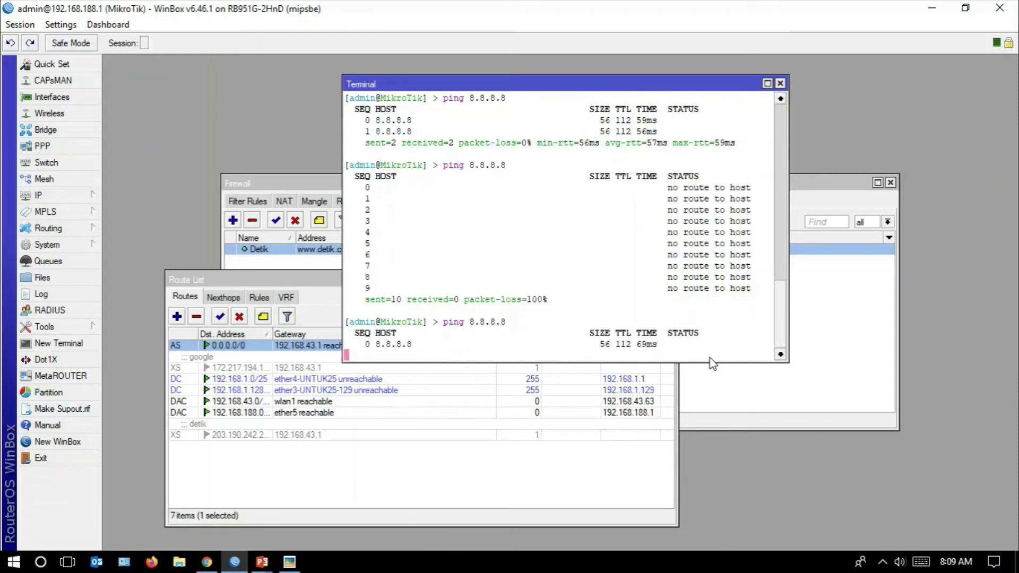
pyautogui.hotkey('ctrl', 'c')
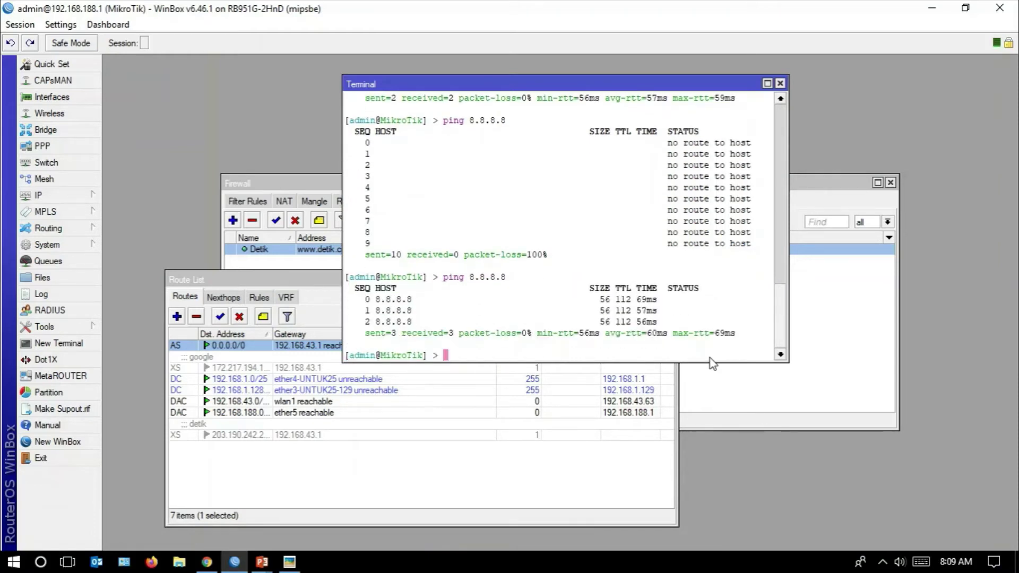
pyautogui.write('ping www.detik.com')
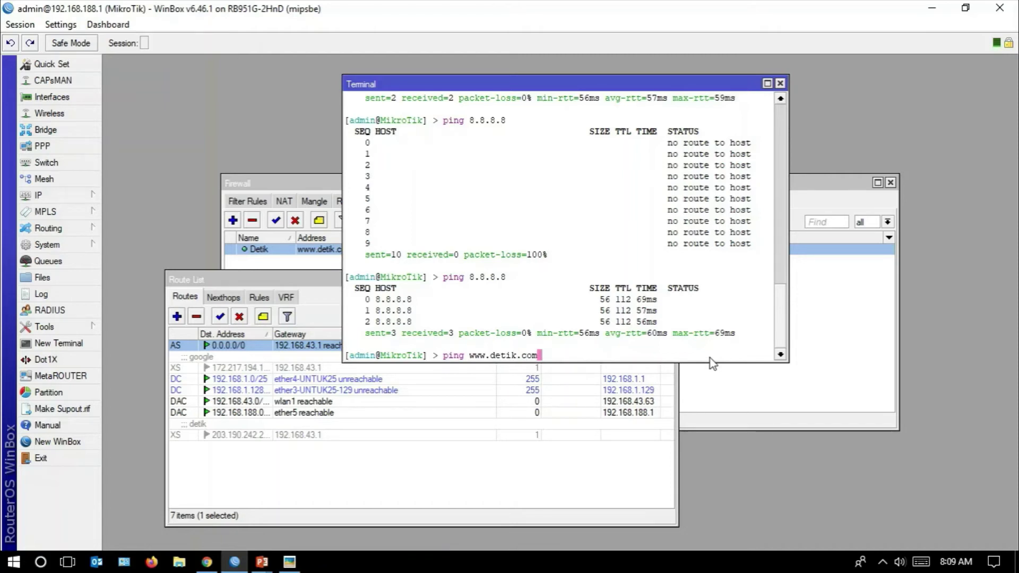
pyautogui.press('Return')
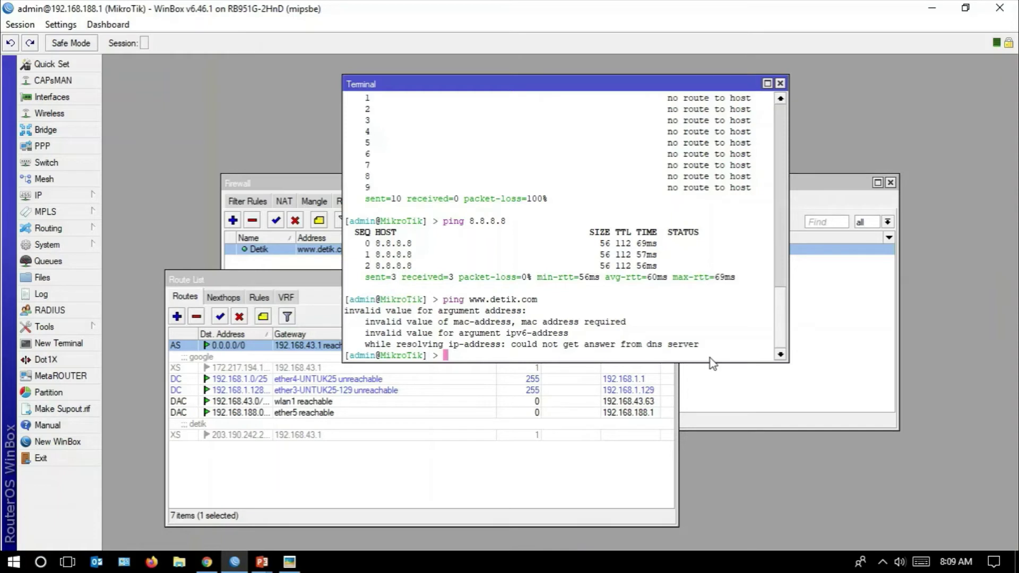
pyautogui.scroll(2, 626, 297)
pyautogui.scroll(-2, 635, 280)
pyautogui.scroll(1, 639, 264)
pyautogui.scroll(1, 509, 318)
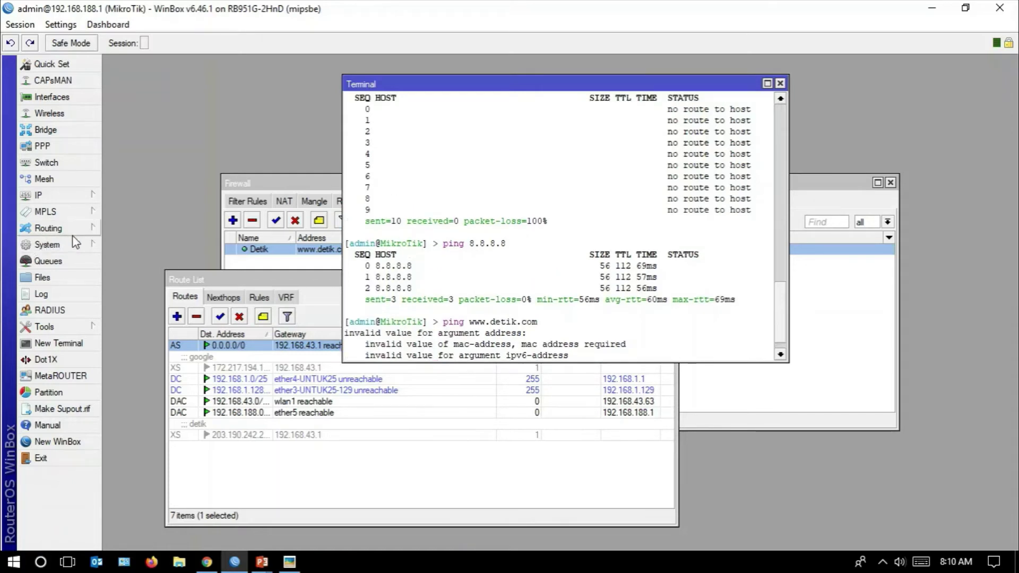
# Step: Set 8.8.8.8 as the server in the router's DNS settings and apply the change
pyautogui.click(79, 199)
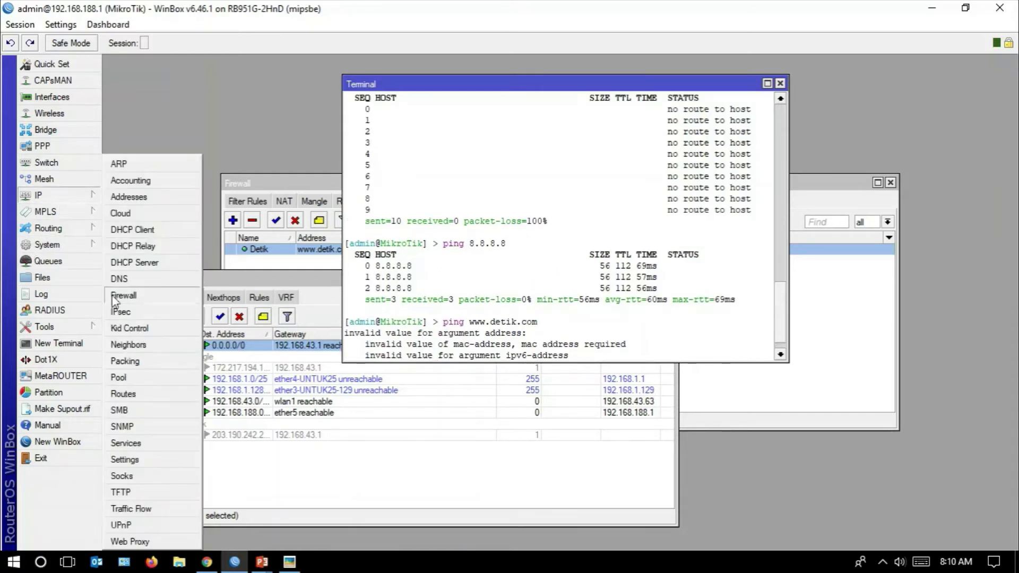
pyautogui.click(120, 278)
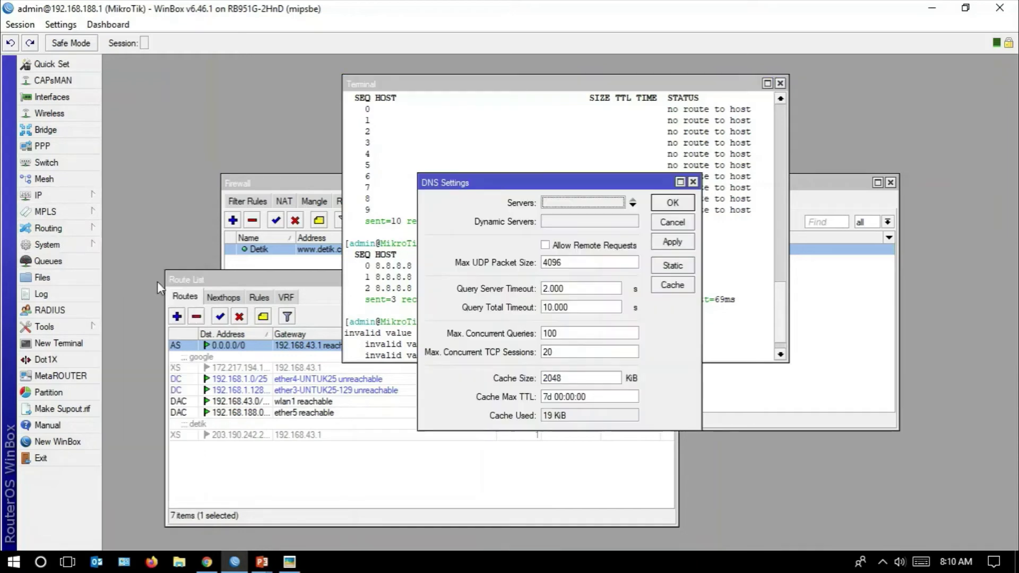
pyautogui.click(565, 203)
pyautogui.write('8.8.')
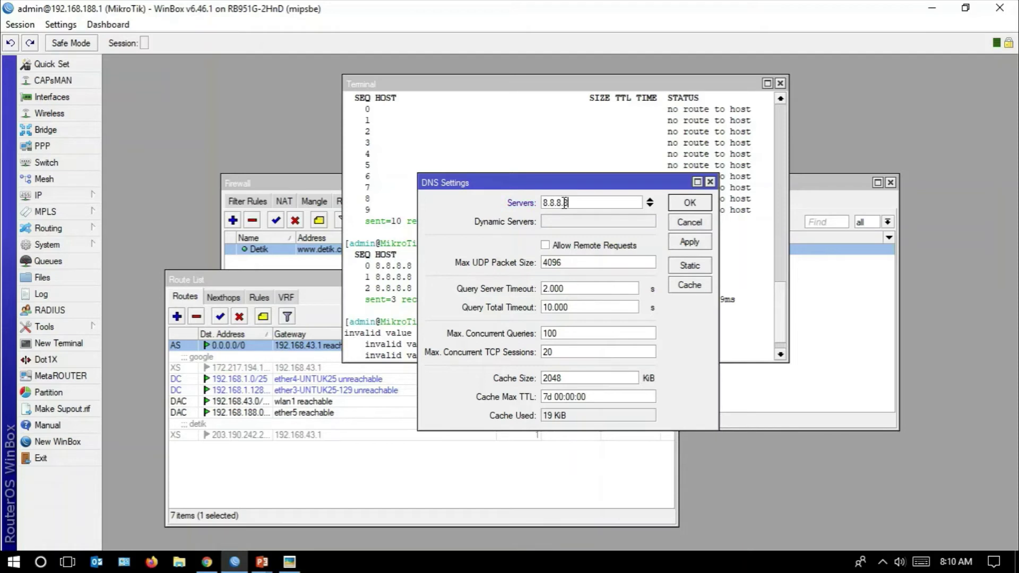
pyautogui.write('8.8')
pyautogui.click(690, 242)
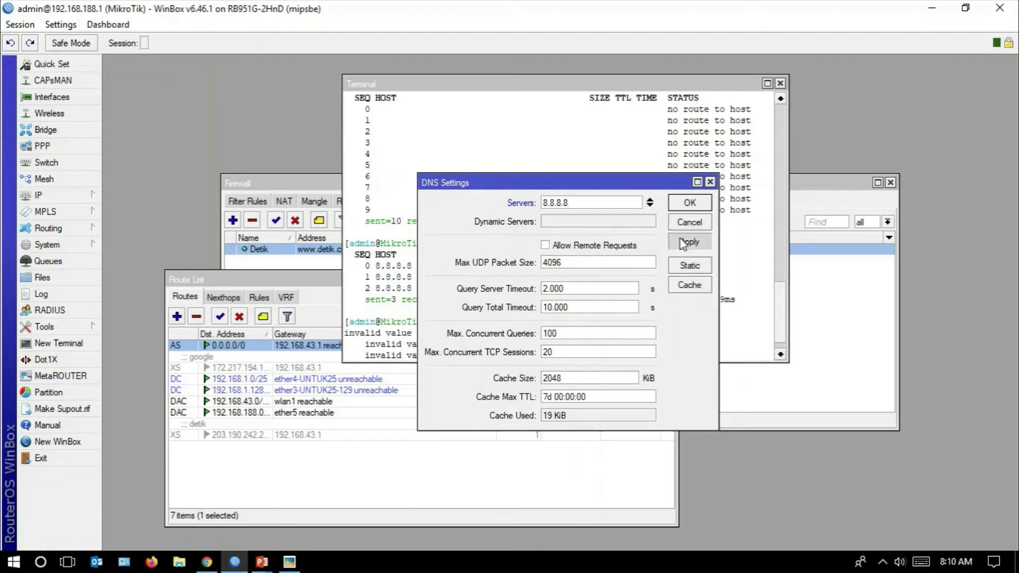
pyautogui.click(691, 209)
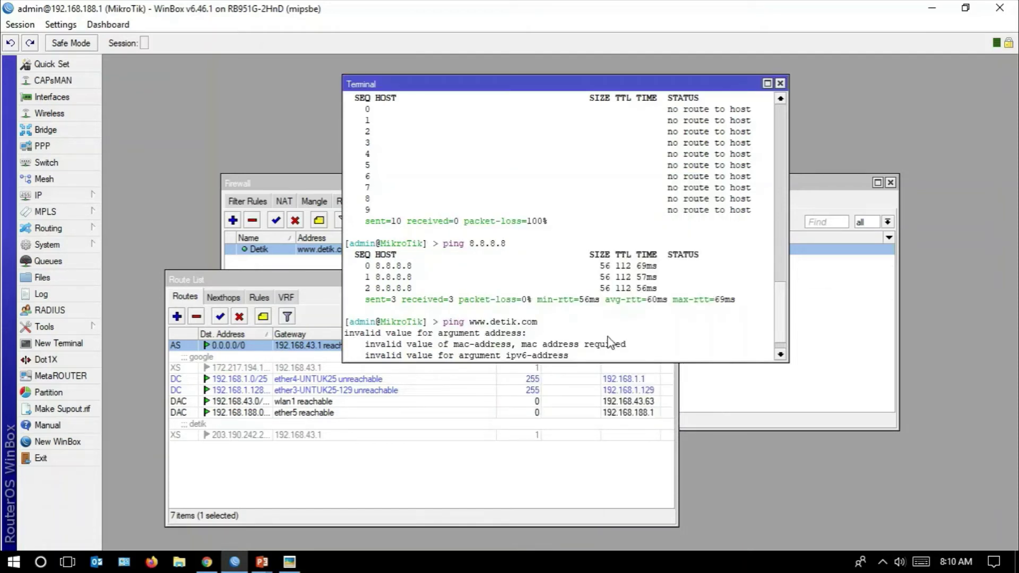
pyautogui.press('Up')
pyautogui.press('Return')
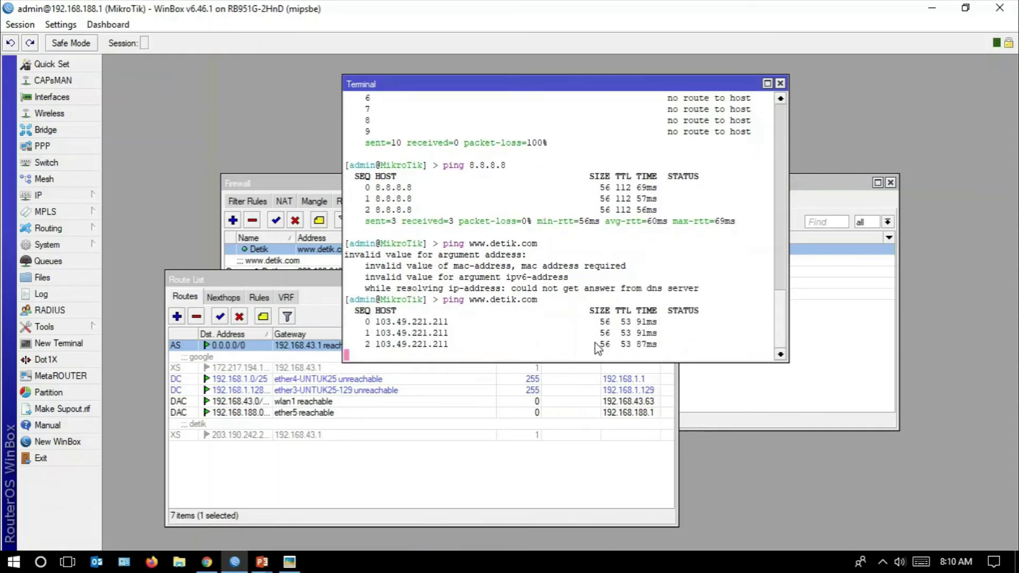
pyautogui.hotkey('ctrl', 'c')
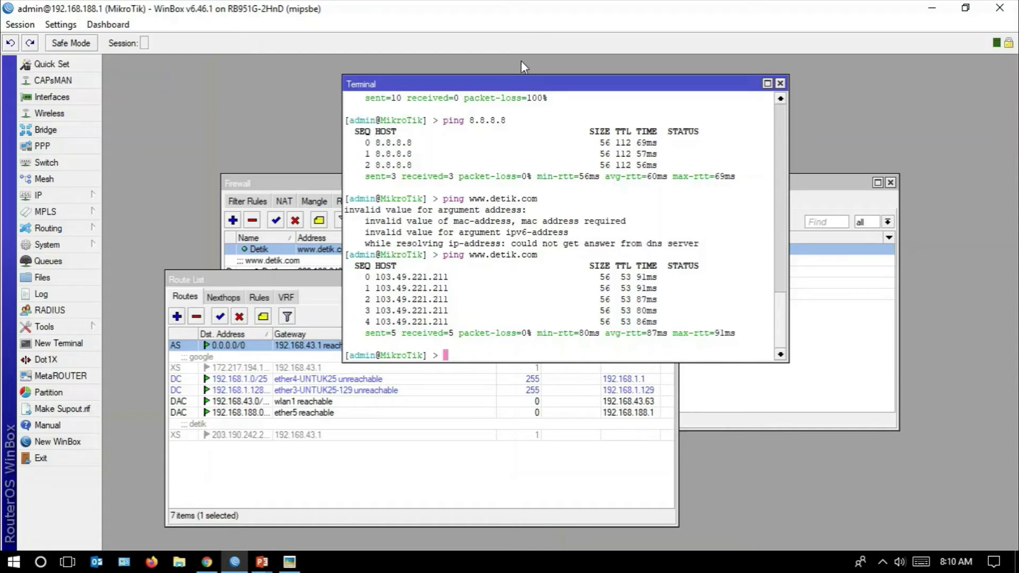
# Step: Arrange the terminal beside the firewall address list and place the route list below them
pyautogui.moveTo(494, 86); pyautogui.dragTo(694, 78)
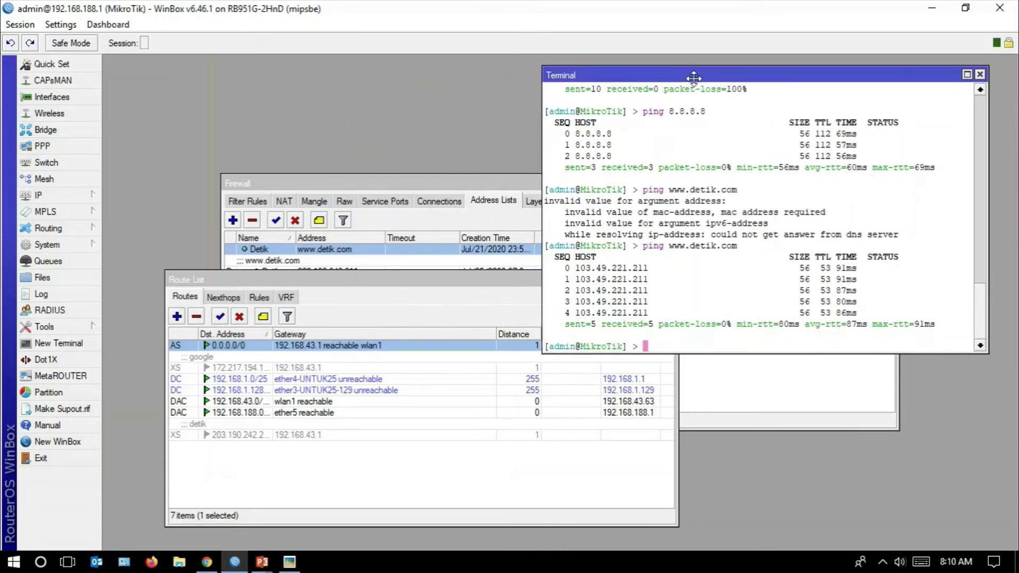
pyautogui.moveTo(348, 186); pyautogui.dragTo(274, 80)
pyautogui.click(874, 86)
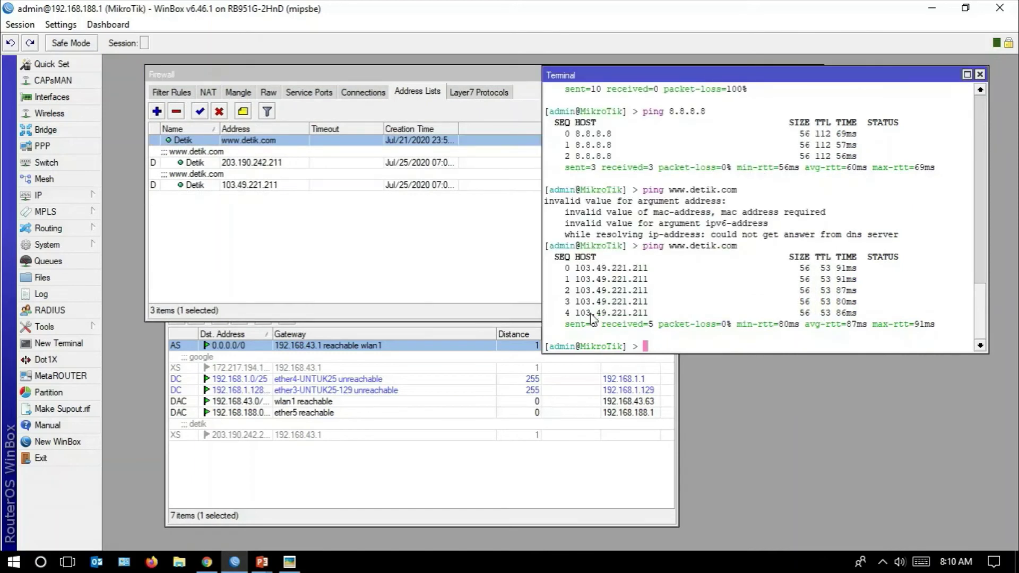
pyautogui.click(290, 521)
pyautogui.moveTo(283, 268); pyautogui.dragTo(231, 312)
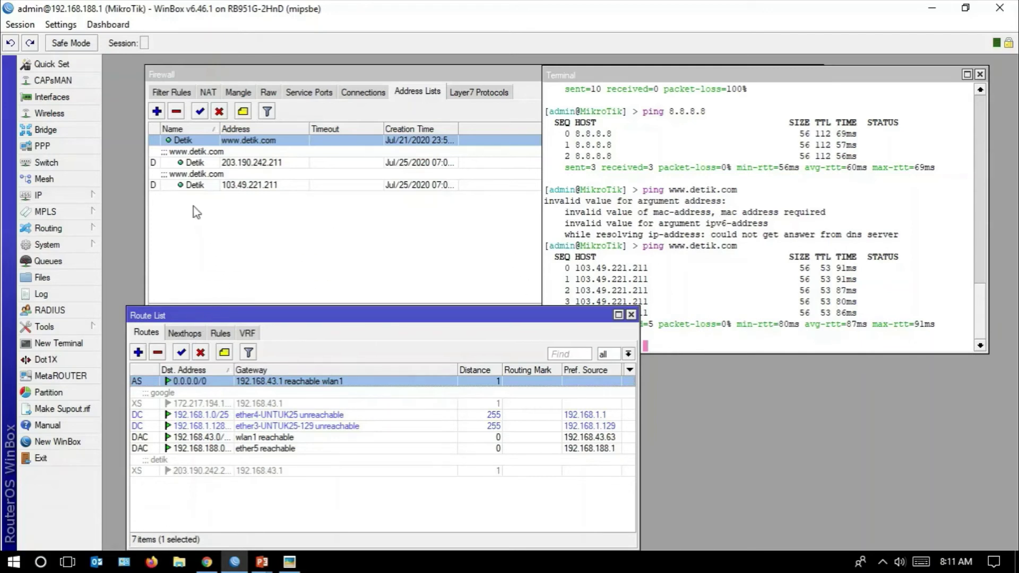
# Step: Reopen the router's DNS settings and move the dialog clear of the terminal and the address list
pyautogui.click(85, 196)
pyautogui.click(126, 278)
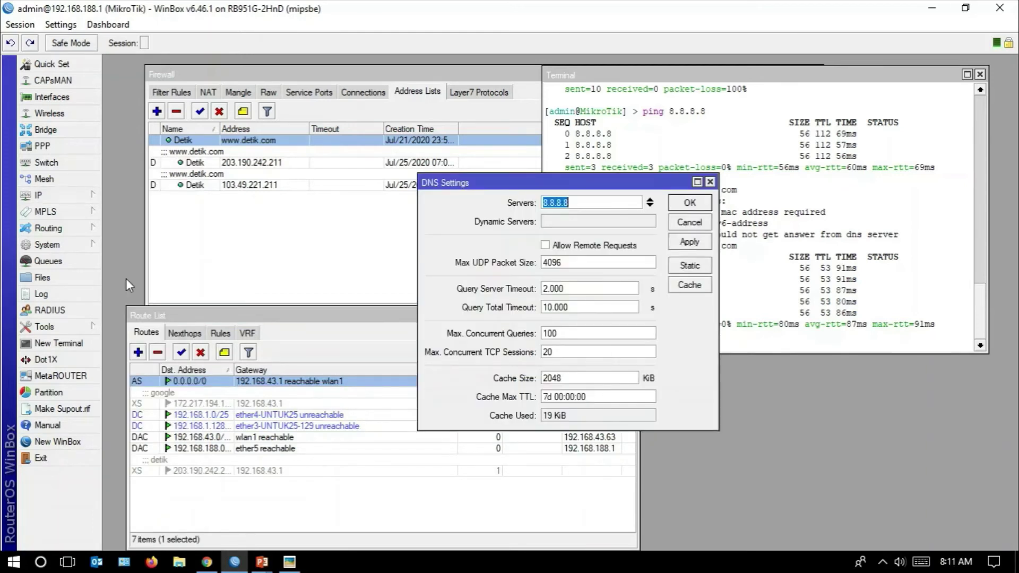
pyautogui.moveTo(525, 187); pyautogui.dragTo(190, 244)
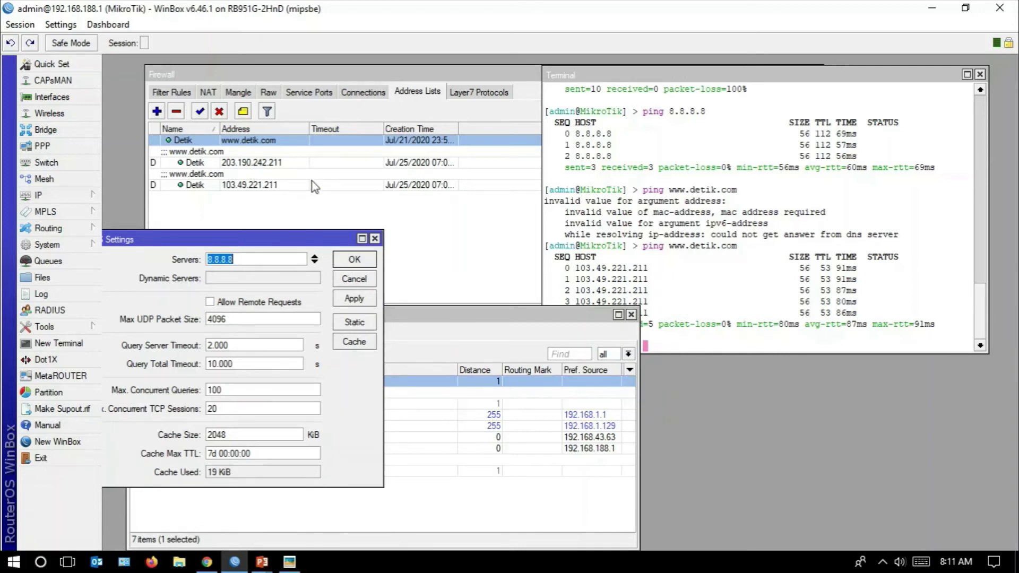
# Step: Switch to Chrome, try to reload detik.com, and return to WinBox
pyautogui.click(765, 77)
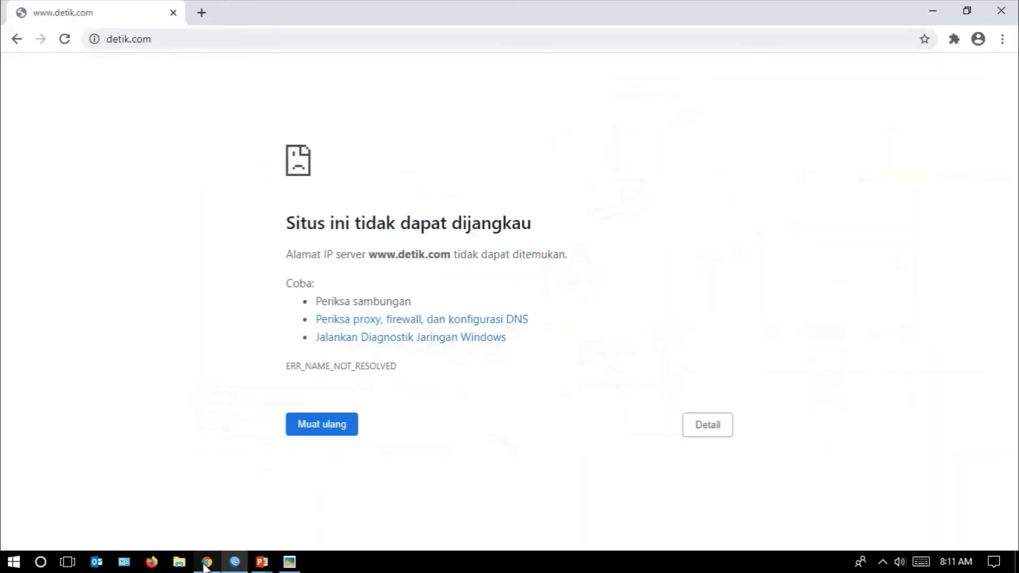
pyautogui.click(207, 562)
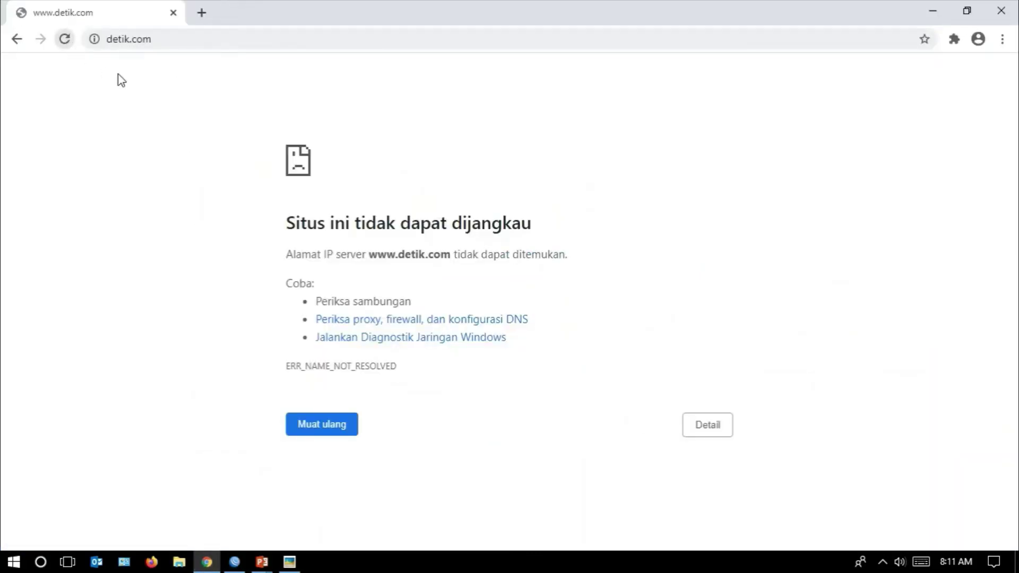
pyautogui.click(330, 432)
pyautogui.click(207, 38)
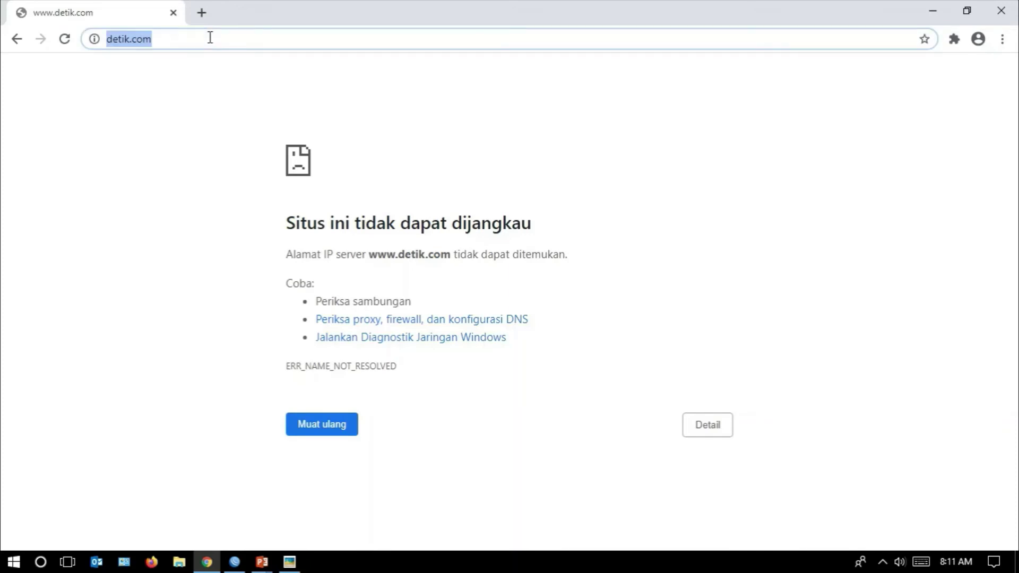
pyautogui.press('Escape')
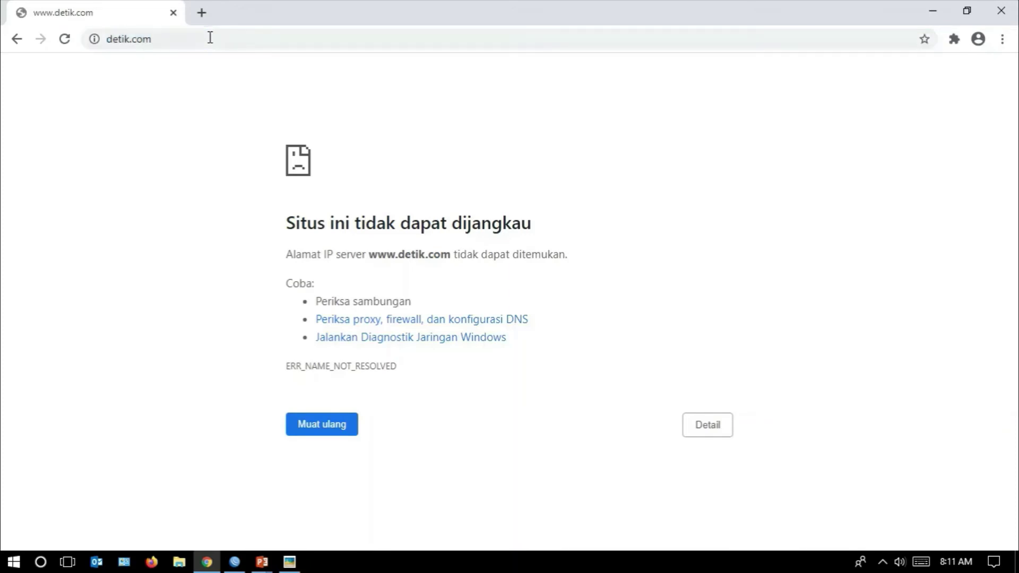
pyautogui.click(235, 567)
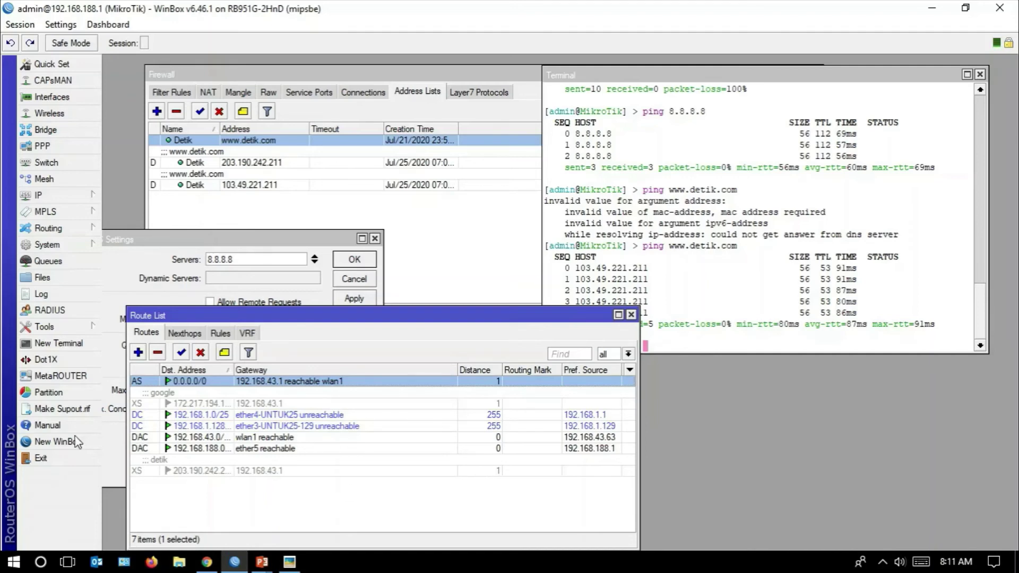
# Step: Open Command Prompt as administrator and renew the computer's IP configuration with ipconfig /renew
pyautogui.click(4, 567)
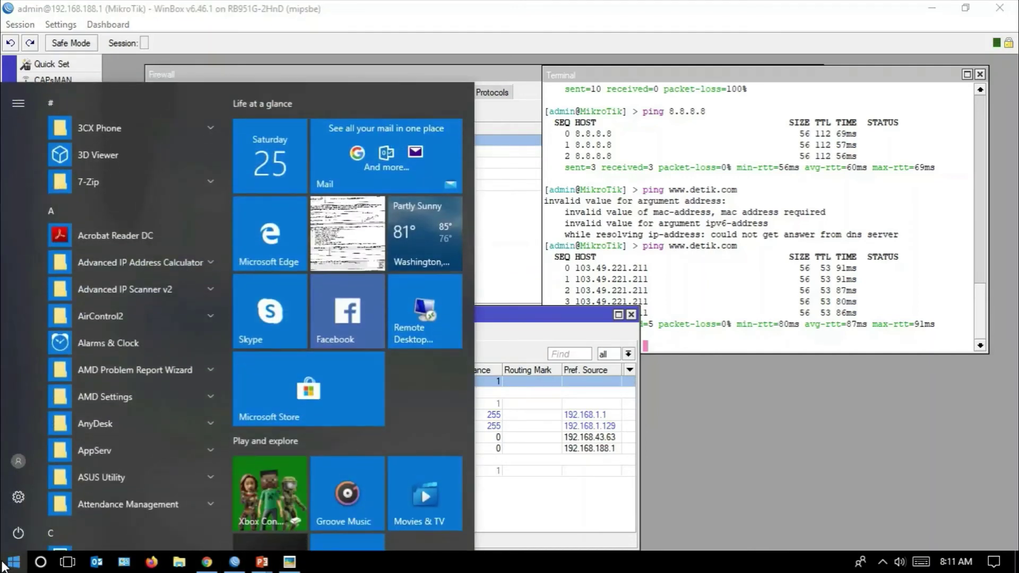
pyautogui.write('cm')
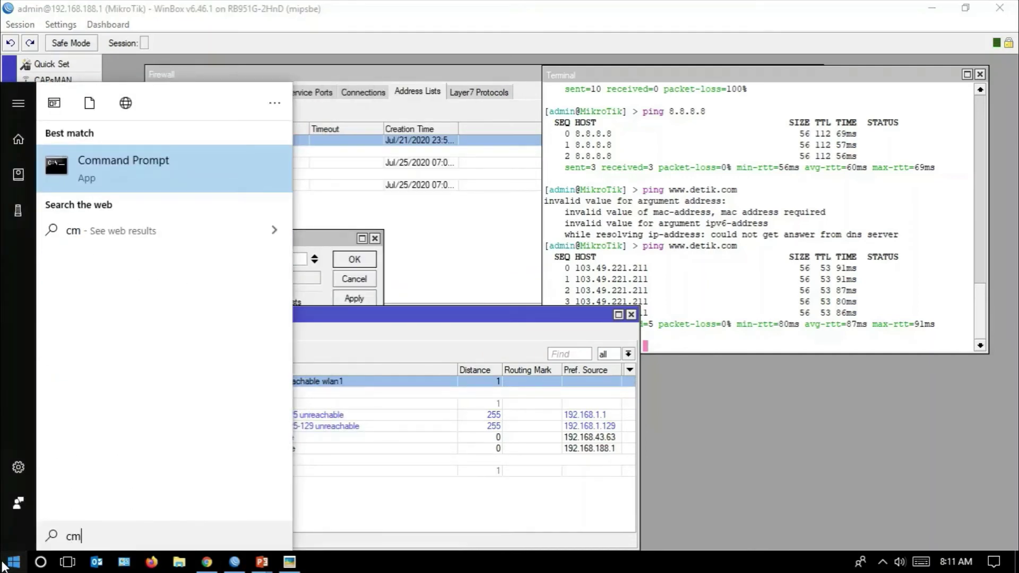
pyautogui.rightClick(154, 178)
pyautogui.click(153, 192)
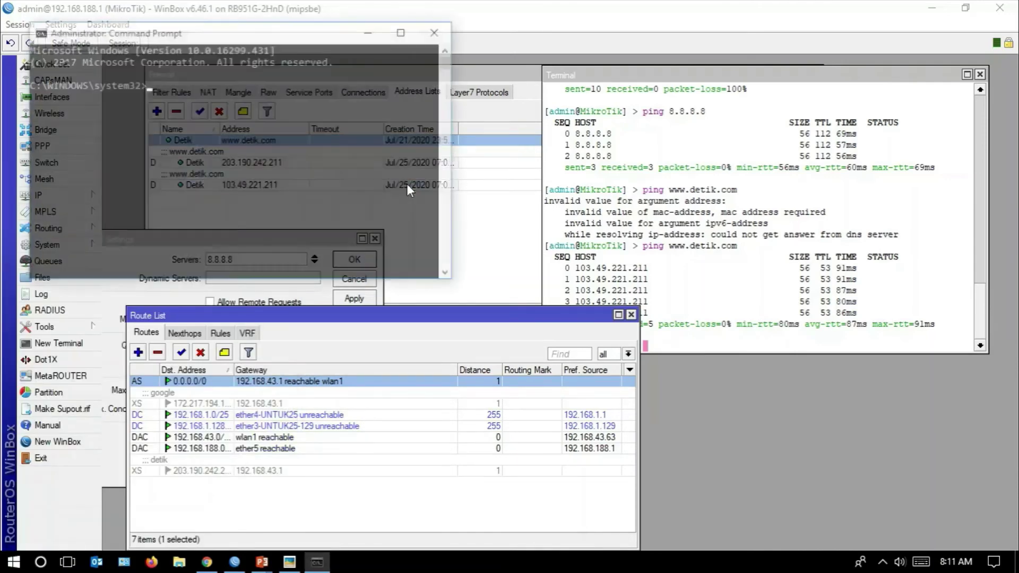
pyautogui.write('ipconfig')
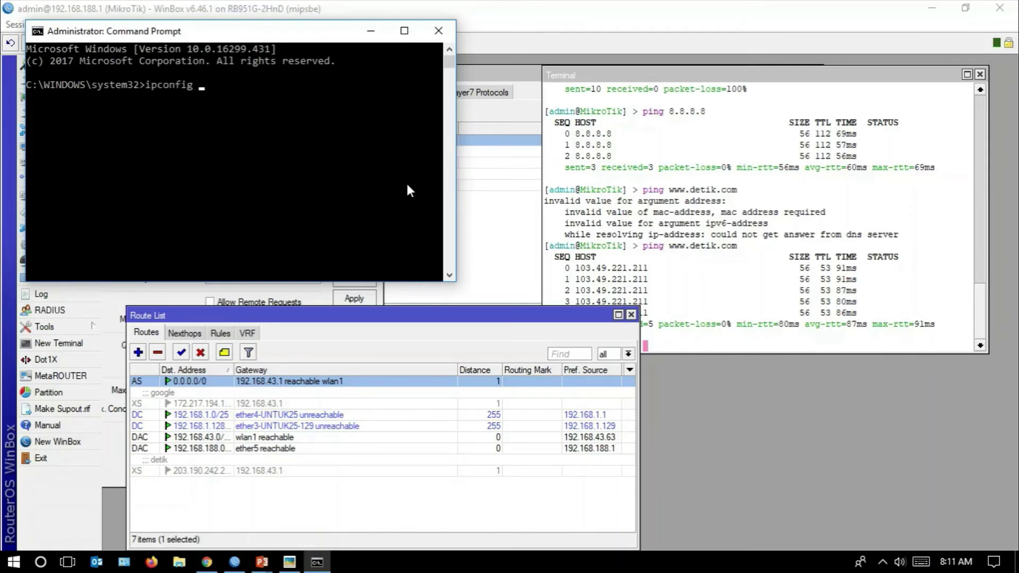
pyautogui.write('/renew')
pyautogui.press('Return')
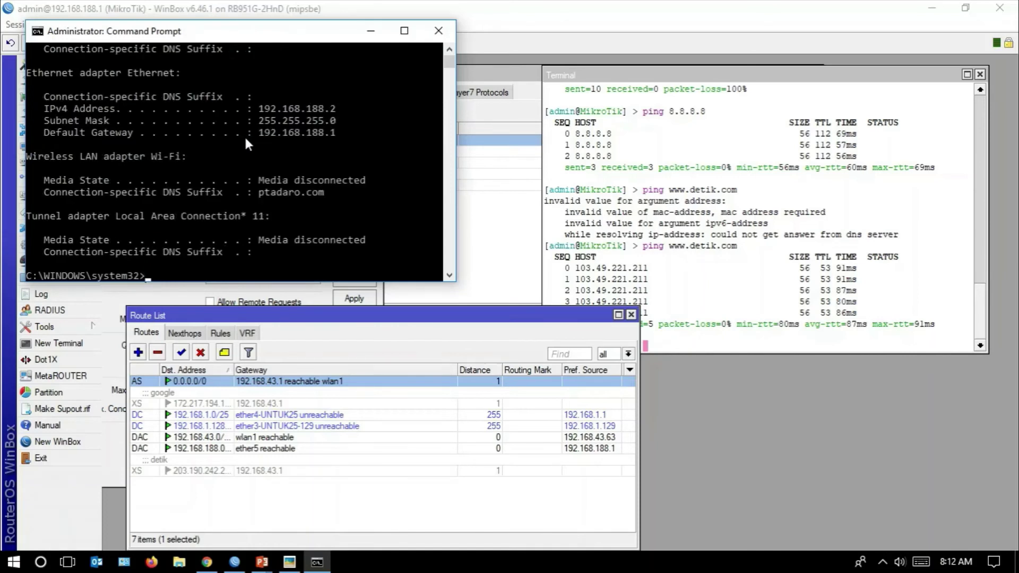
pyautogui.press('Up')
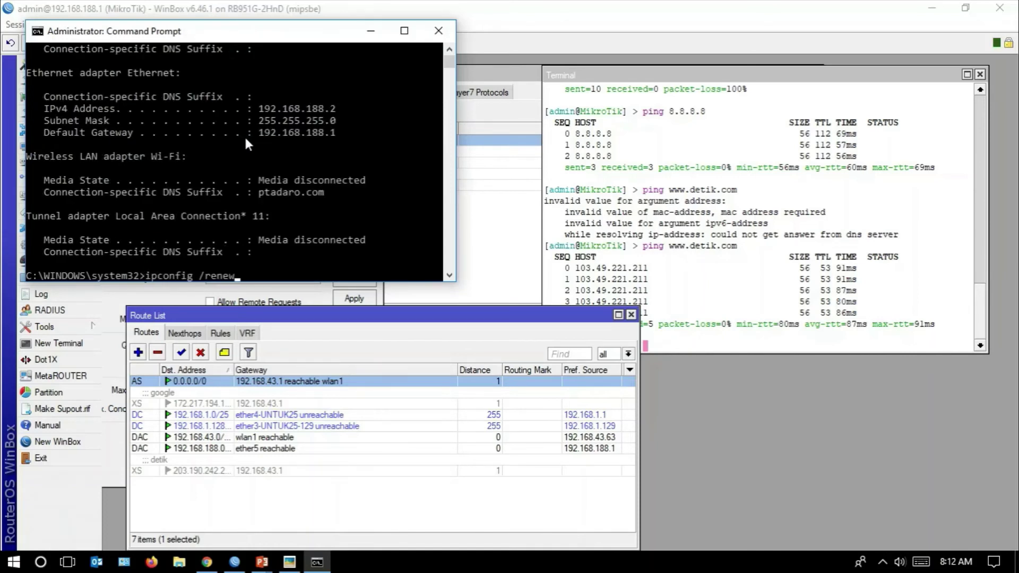
pyautogui.press('BackSpace')
pyautogui.press('BackSpace')
pyautogui.press('BackSpace')
pyautogui.press('BackSpace')
pyautogui.press('BackSpace')
pyautogui.press('BackSpace')
pyautogui.press('BackSpace')
pyautogui.press('BackSpace')
pyautogui.press('BackSpace')
pyautogui.press('BackSpace')
pyautogui.press('BackSpace')
pyautogui.press('BackSpace')
pyautogui.press('BackSpace')
pyautogui.press('BackSpace')
pyautogui.press('BackSpace')
pyautogui.write('ping')
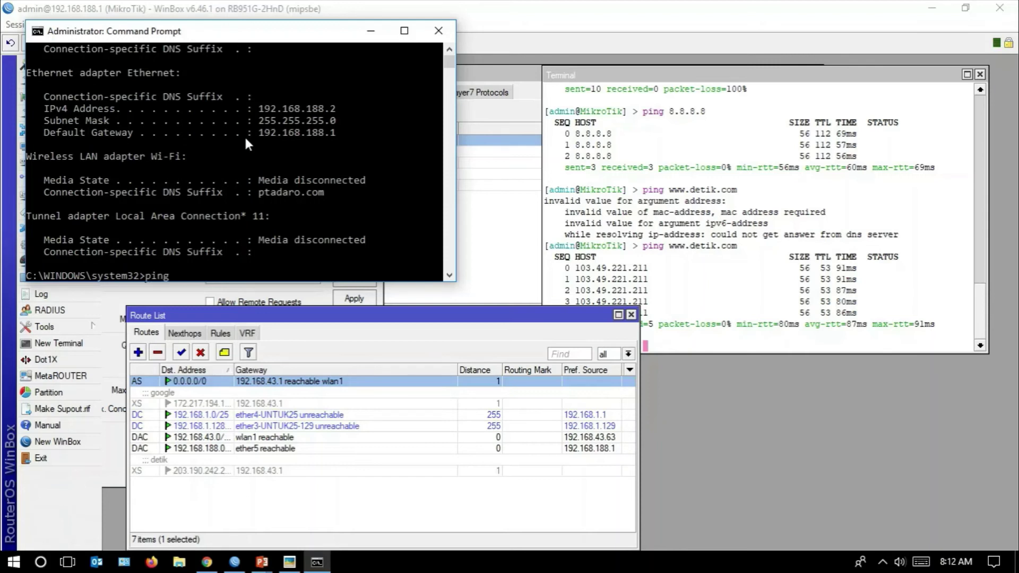
pyautogui.write(' www.detik.com')
pyautogui.press('Return')
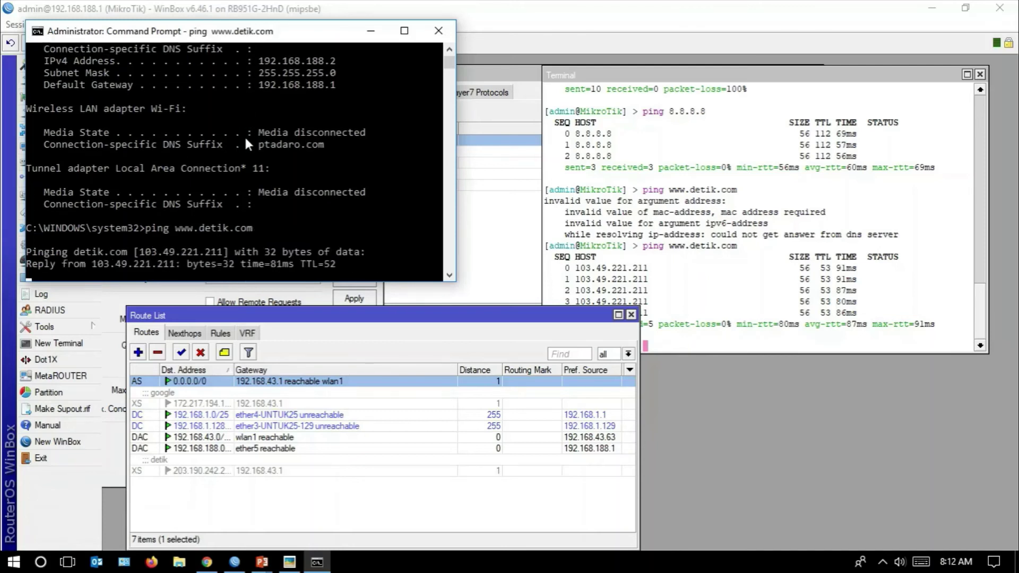
# Step: Switch to Chrome and reload the detik.com page
pyautogui.click(205, 567)
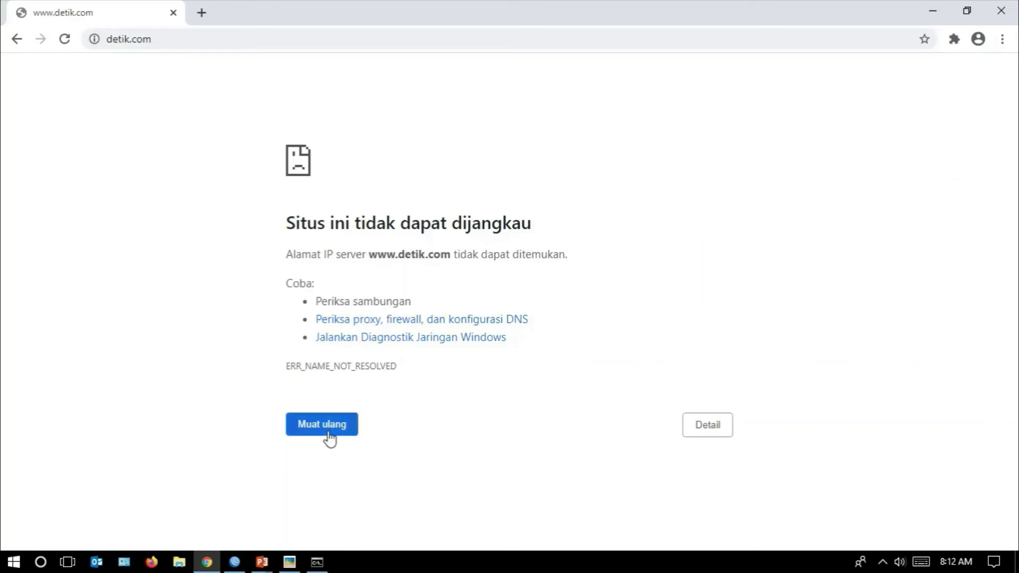
pyautogui.click(328, 431)
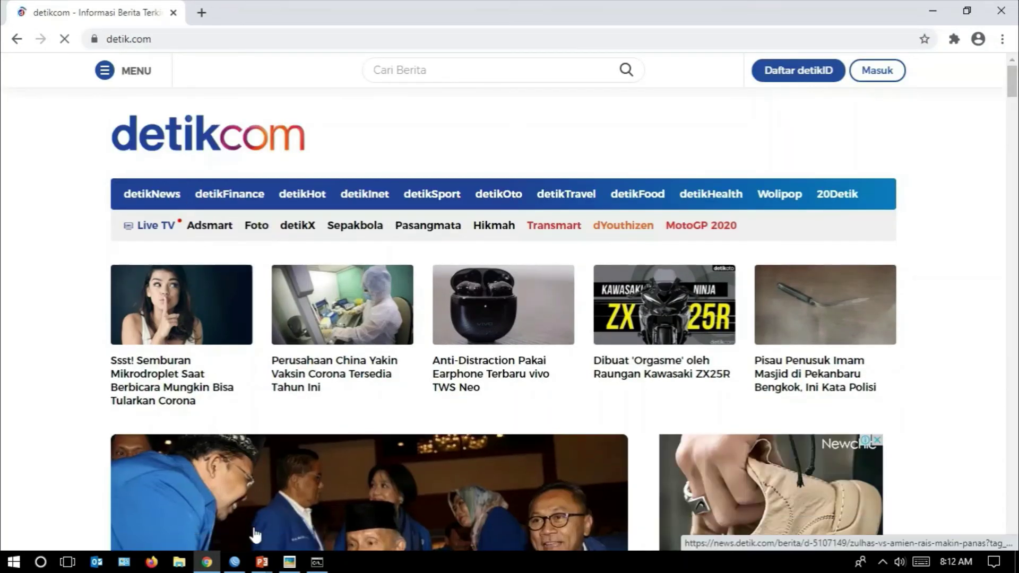
# Step: Return to WinBox and move the DNS Settings dialog above the route list, over the firewall window
pyautogui.moveTo(317, 562)
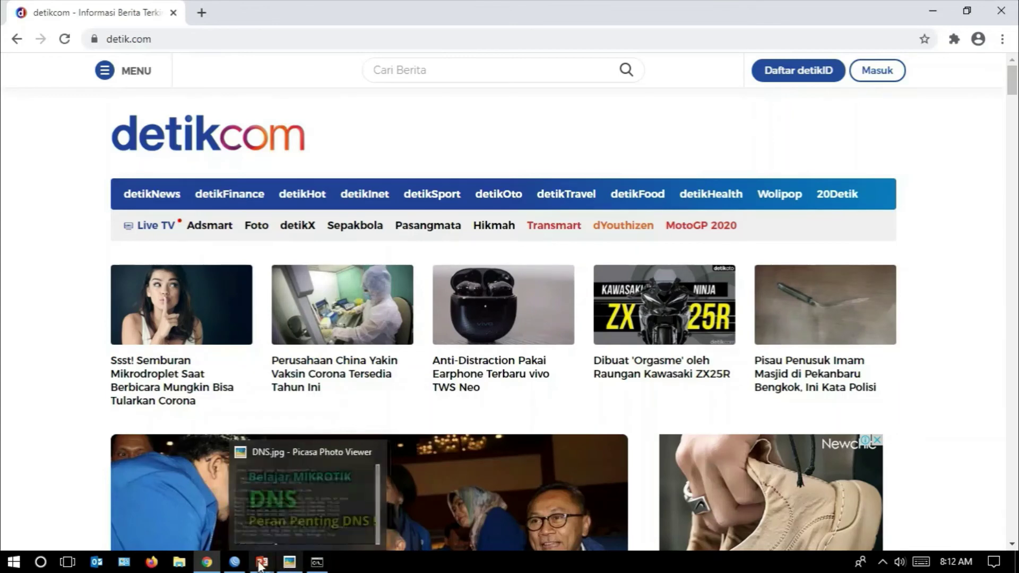
pyautogui.click(240, 567)
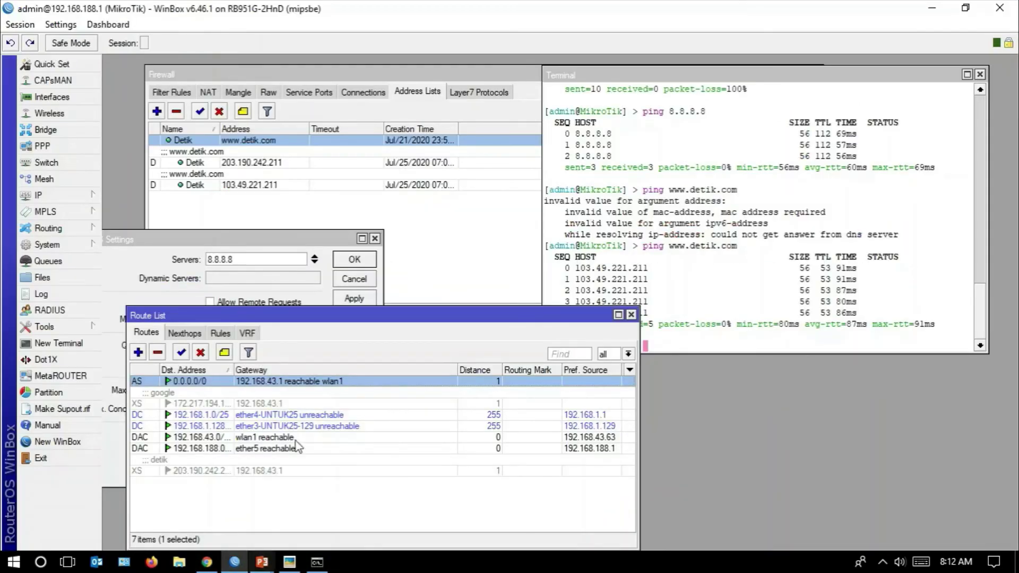
pyautogui.moveTo(242, 241); pyautogui.dragTo(291, 205)
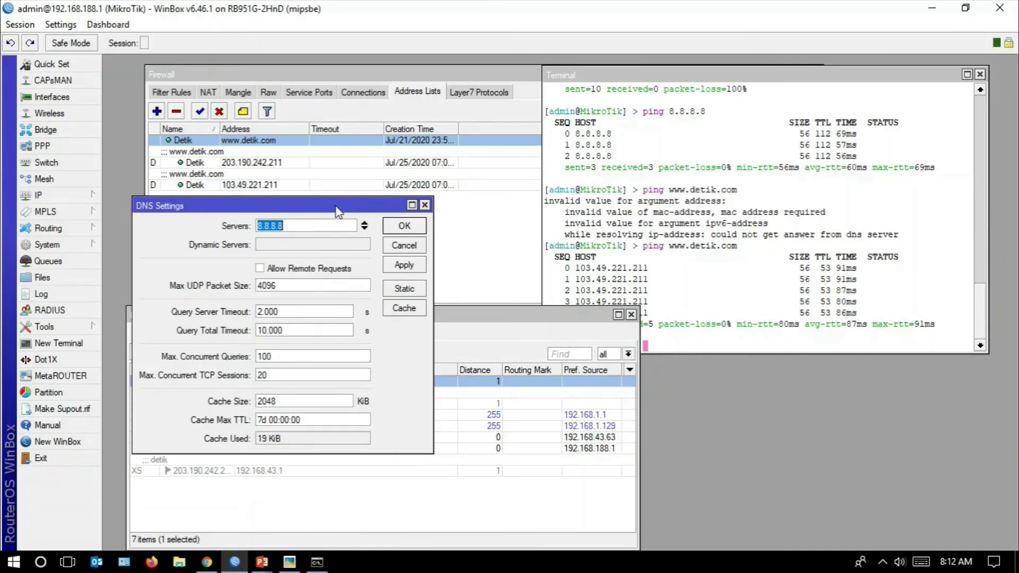
pyautogui.moveTo(327, 202); pyautogui.dragTo(399, 74)
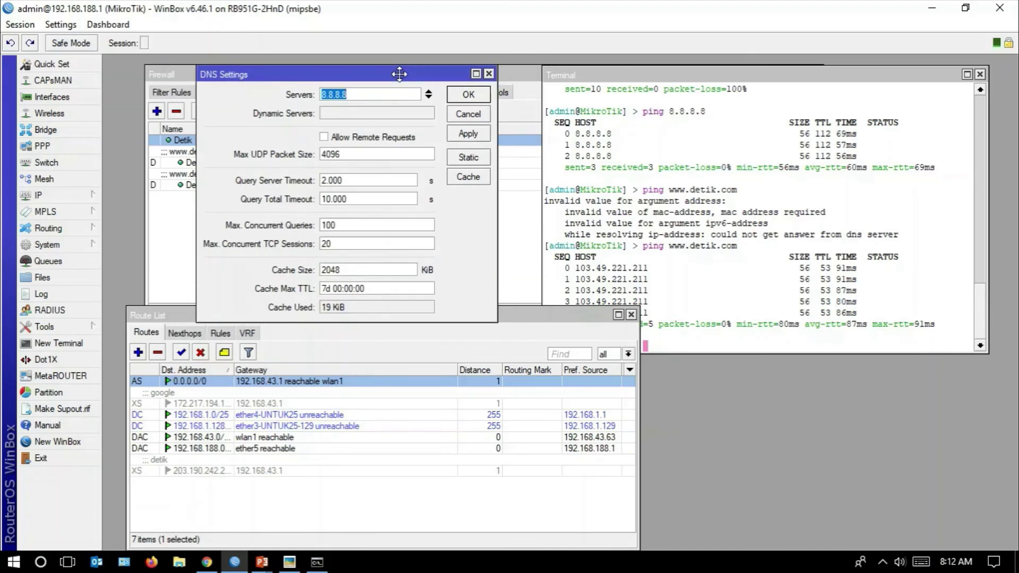